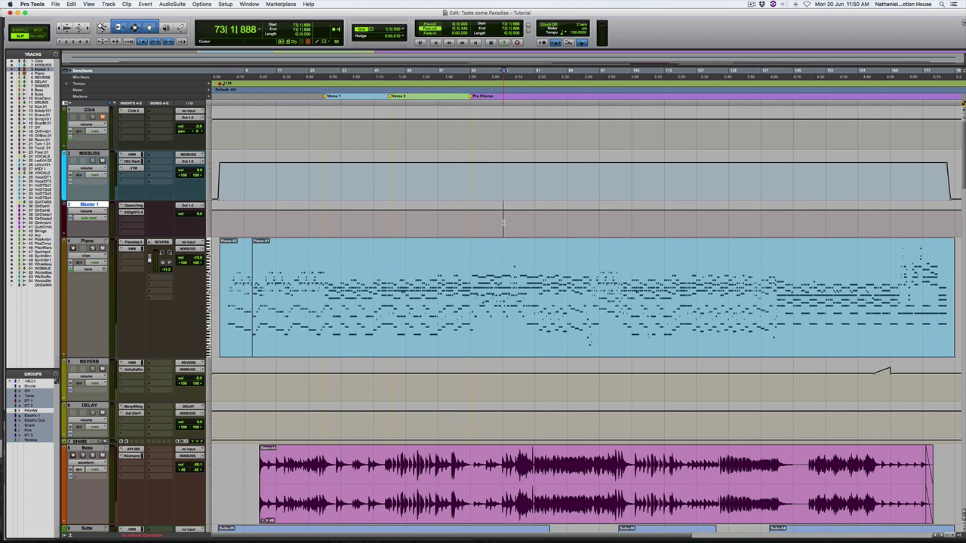
Examine the session's track layout, from the click and mix bus through piano, bass, drums and vocals to the guitars and pads
scroll(503, 223, "down", 6)
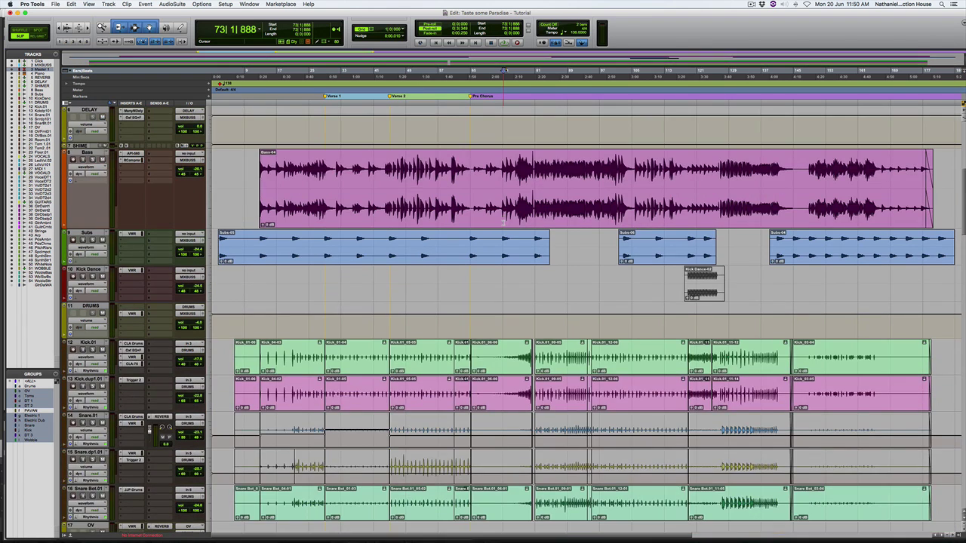
scroll(503, 223, "down", 5)
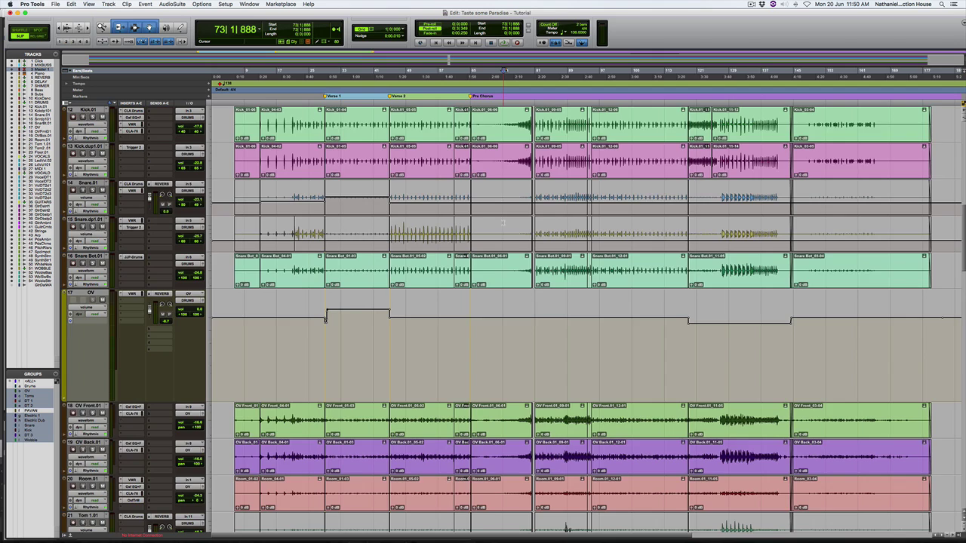
scroll(503, 223, "up", 10)
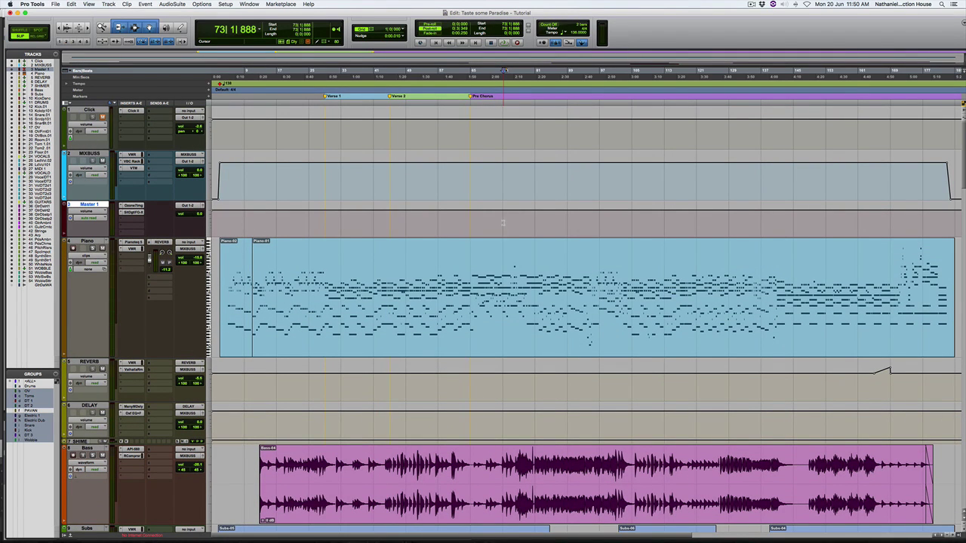
left_click(543, 223)
scroll(541, 223, "right", 2)
scroll(541, 222, "left", 2)
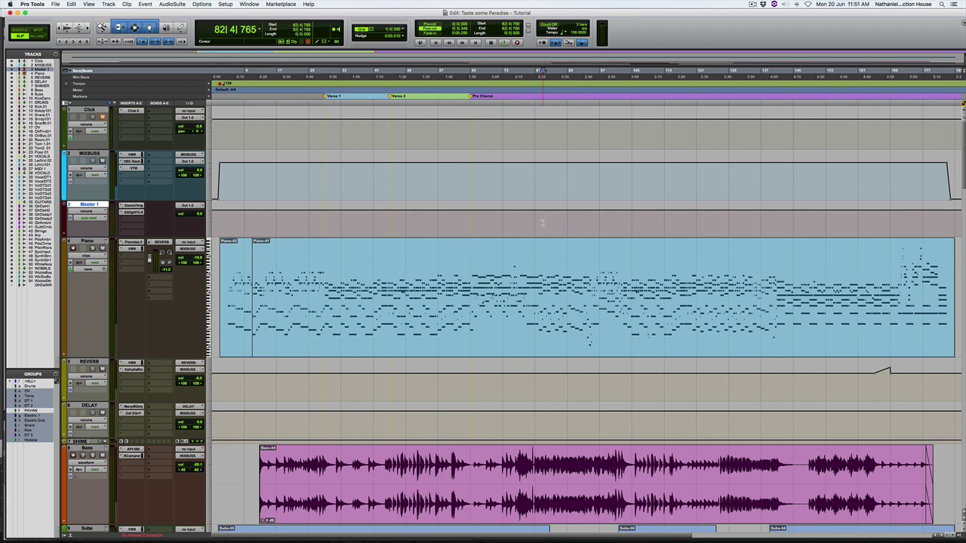
scroll(543, 223, "down", 5)
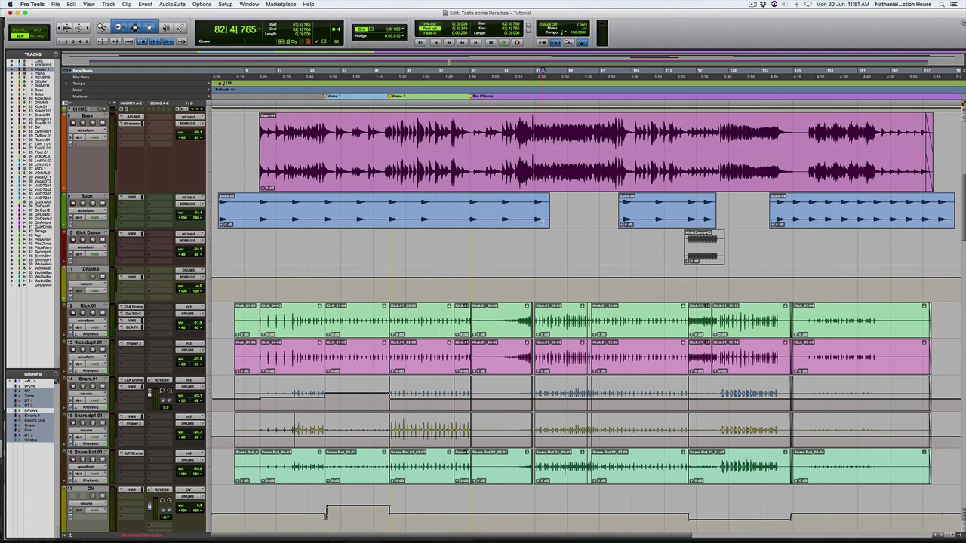
scroll(567, 495, "down", 5)
scroll(567, 495, "down", 20)
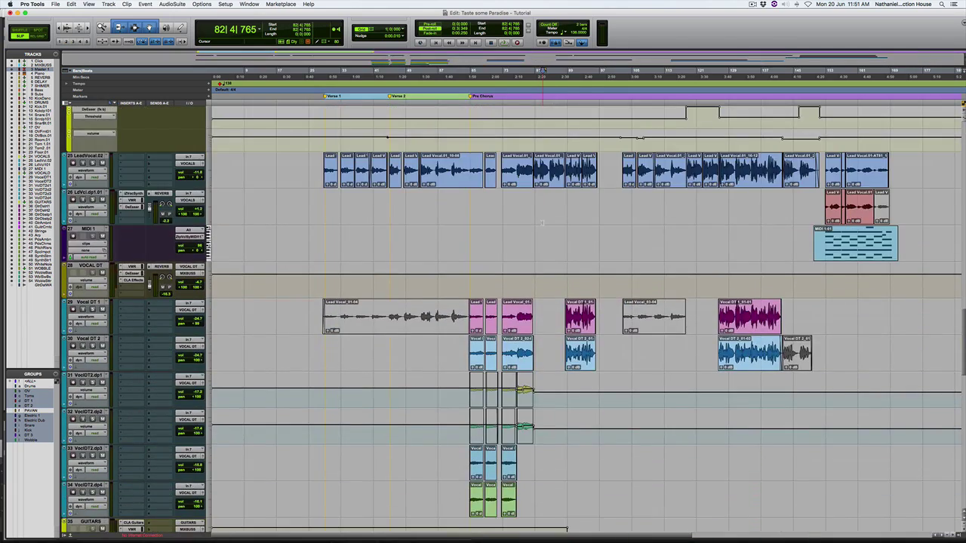
scroll(541, 223, "up", 4)
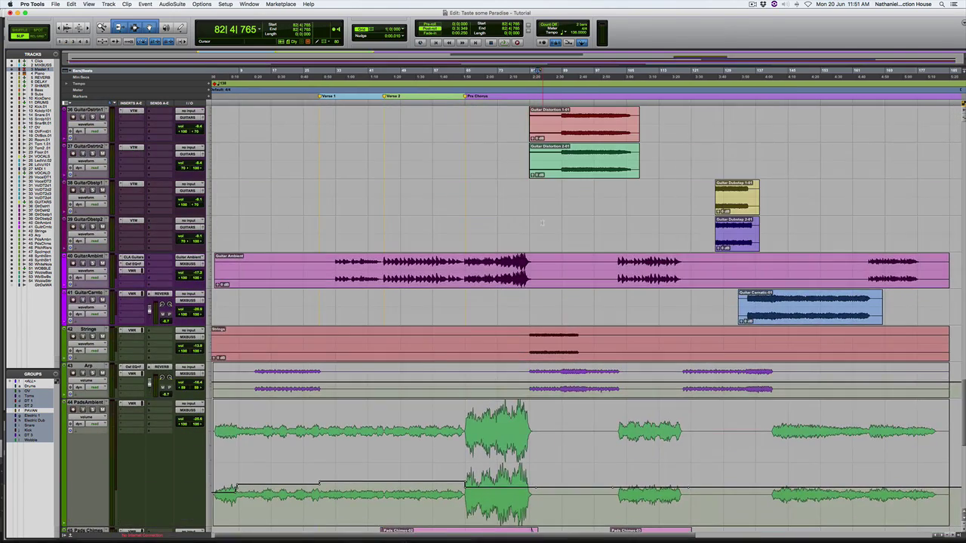
Solo the tracks from Pitch Risers to White Noise and play them from bar 116
left_click(615, 231)
key("super+bracketright")
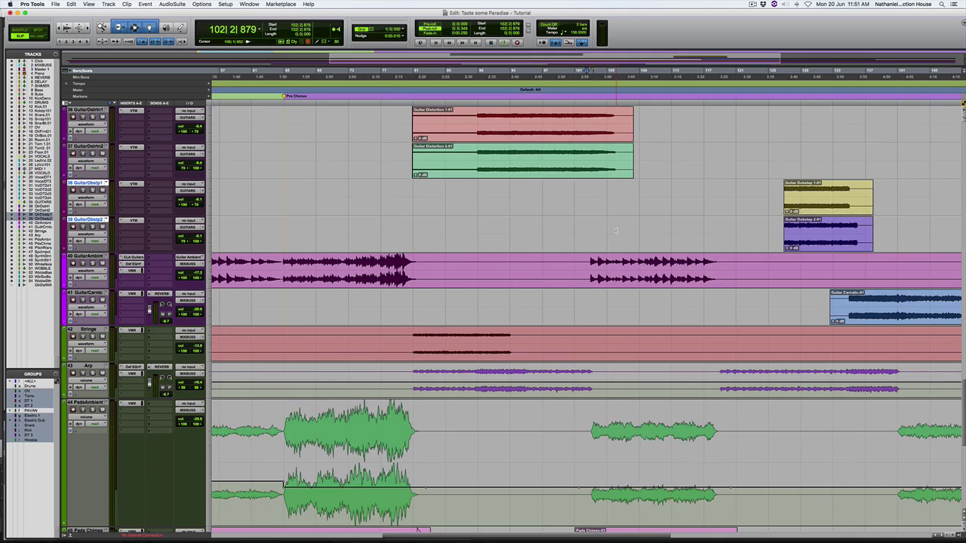
scroll(609, 231, "down", 2)
scroll(610, 230, "down", 3)
scroll(609, 230, "up", 2)
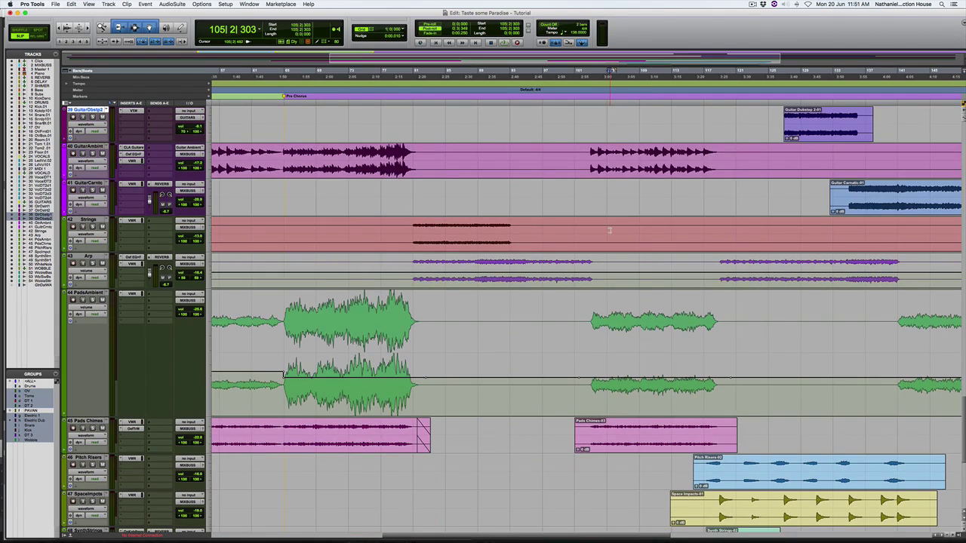
scroll(609, 226, "down", 8)
key("space")
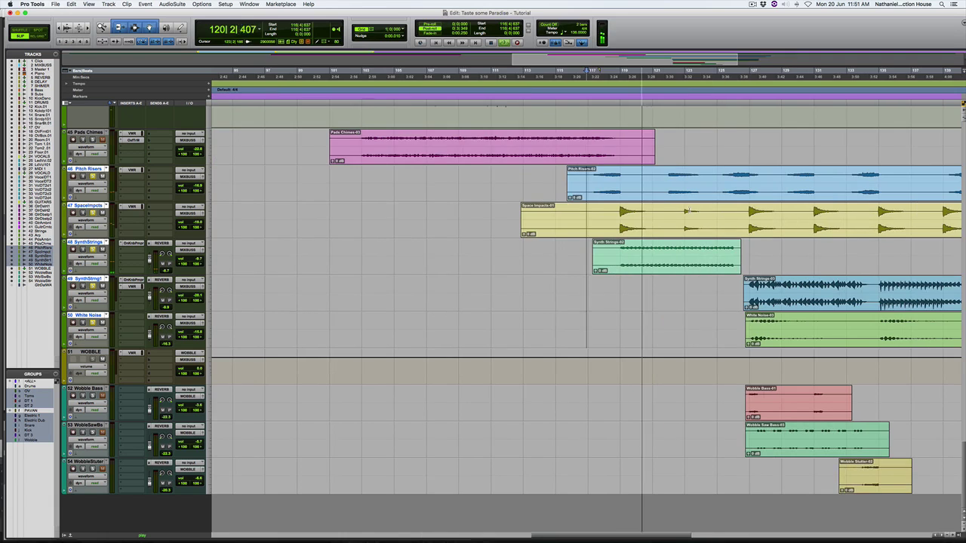
Audition the soloed effects, synth and wobble tracks from bar 126, where the wobble clips start
key("super+bracketleft")
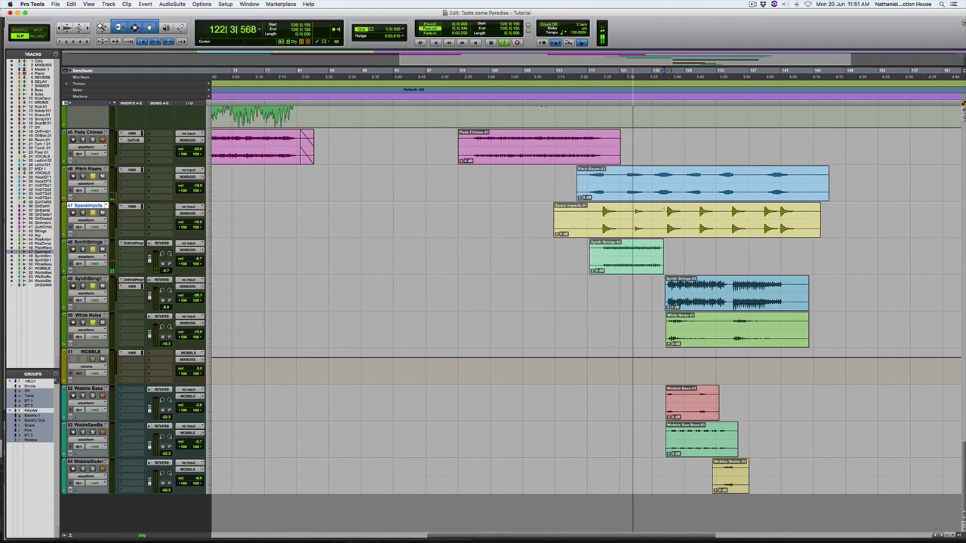
left_click(668, 208)
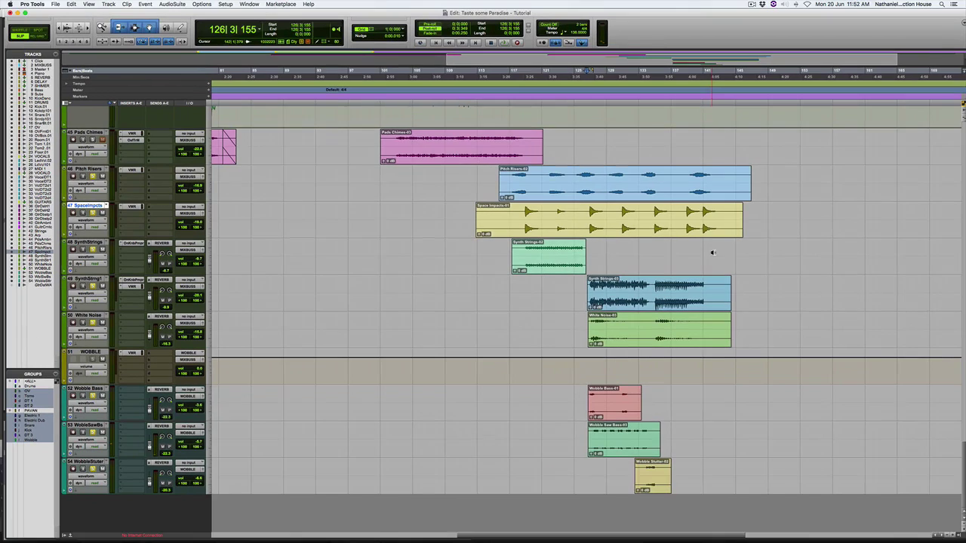
key("super+e")
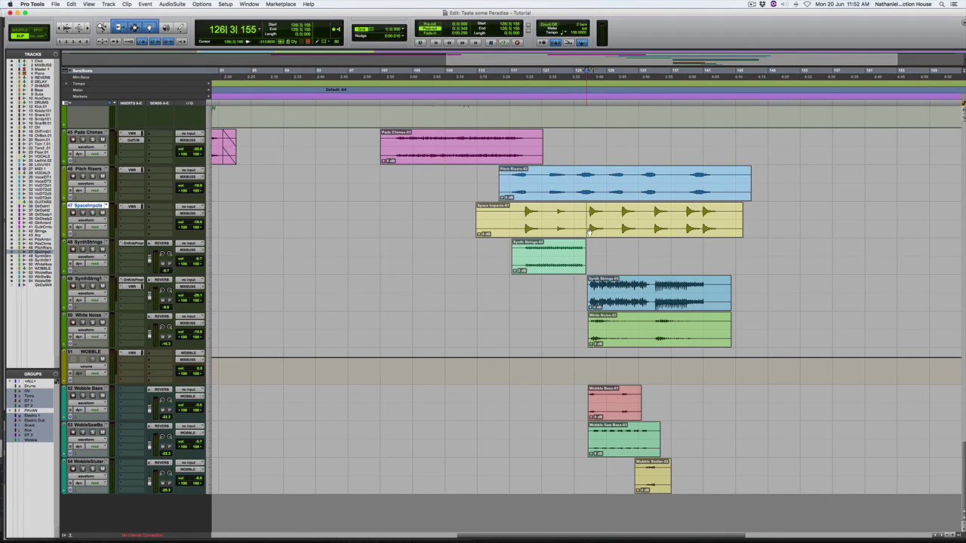
Examine the guitar, vocal and drum tracks and the vocal automation around bar 127
scroll(628, 254, "up", 5)
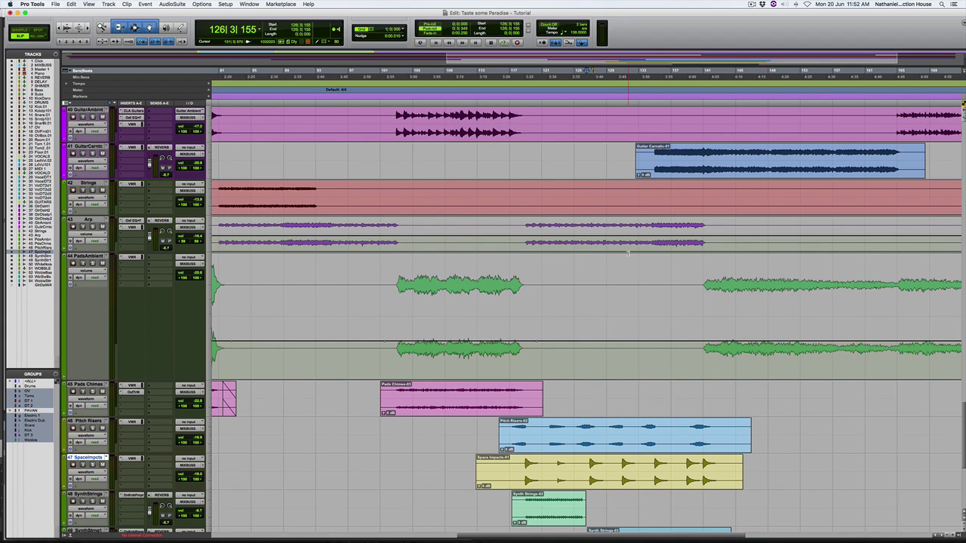
key("super+bracketleft")
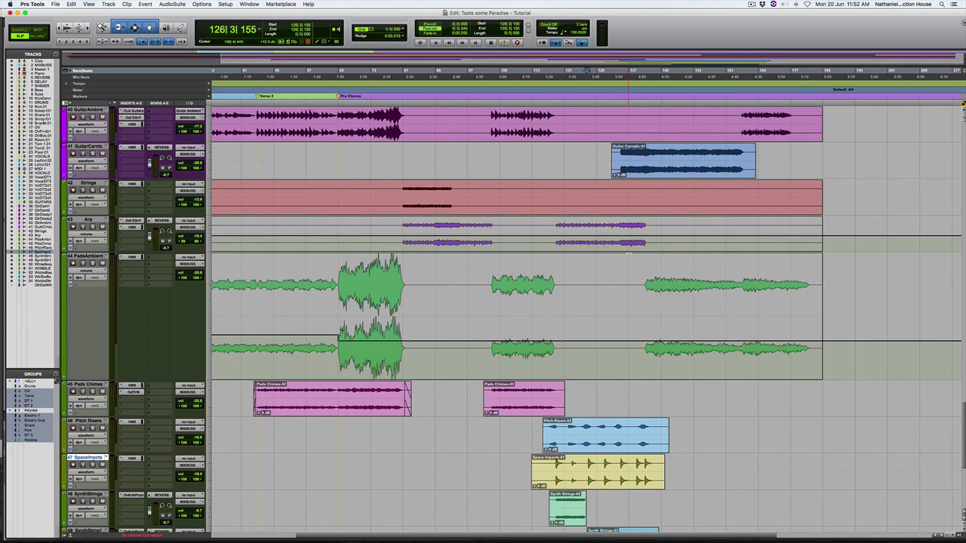
scroll(593, 302, "up", 12)
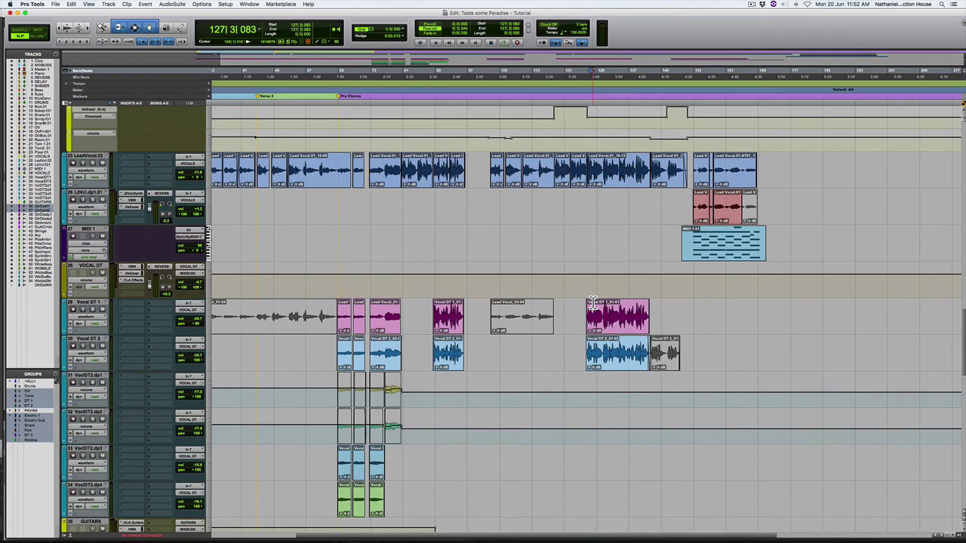
scroll(593, 302, "up", 8)
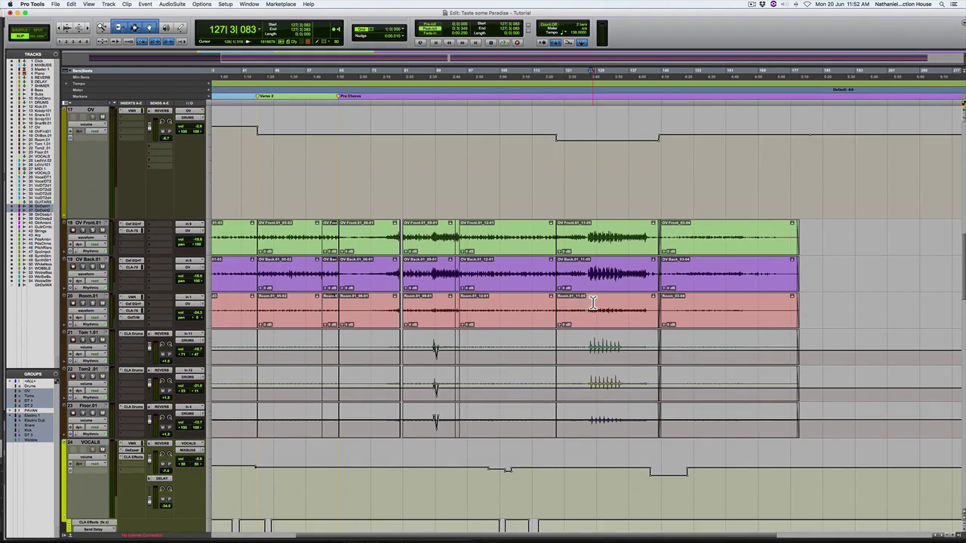
scroll(593, 302, "down", 6)
scroll(593, 302, "left", 2)
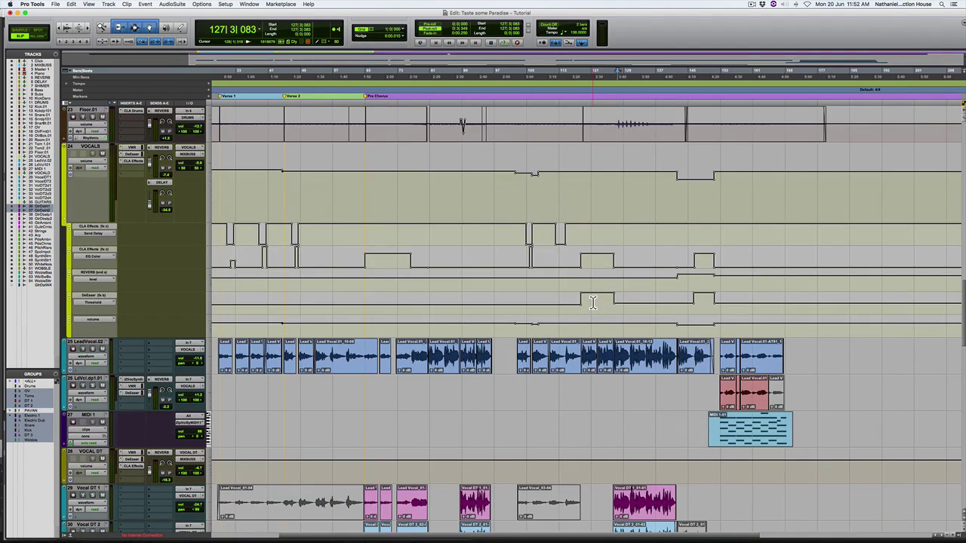
Open the Mix window and mute the DRUMS and VOCALS buses
key("super+equal")
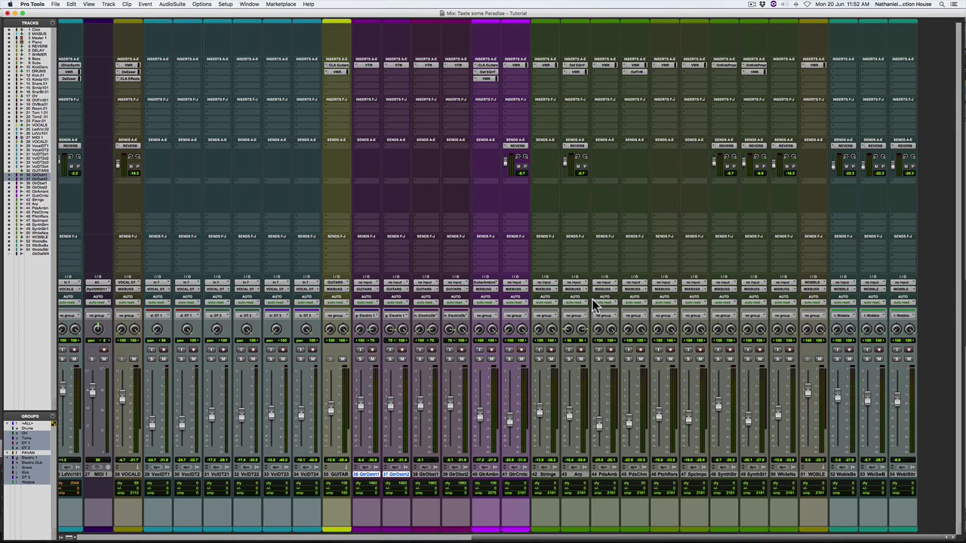
scroll(592, 298, "left", 5)
scroll(593, 299, "left", 20)
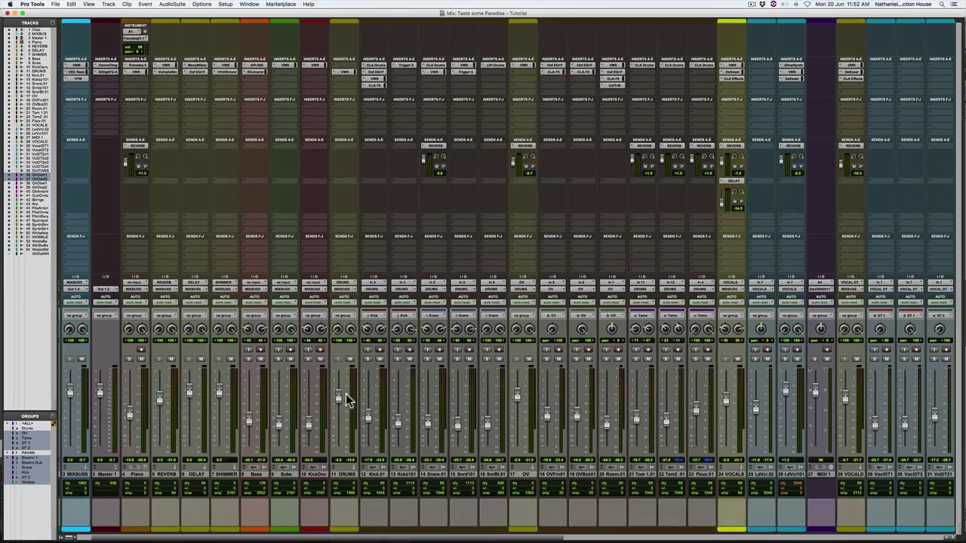
left_click(337, 337)
scroll(782, 381, "right", 5)
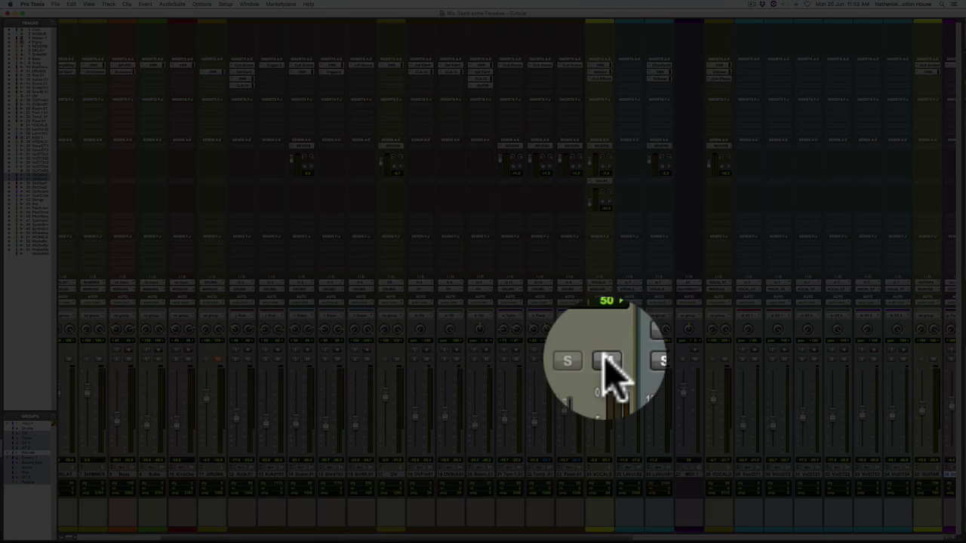
left_click(605, 359)
Mute the GUITARS bus and the separate ambient and Carnatic guitar tracks
scroll(581, 362, "right", 7)
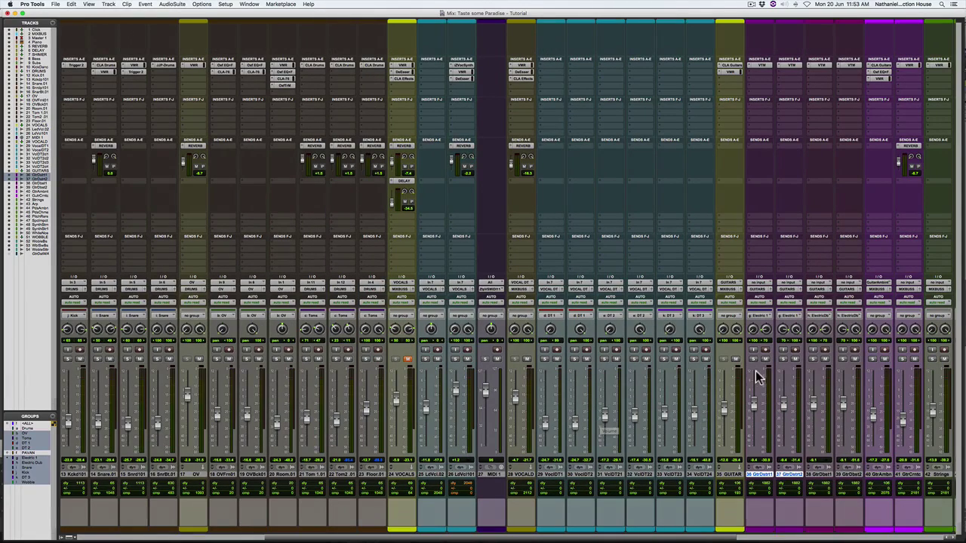
scroll(795, 441, "right", 5)
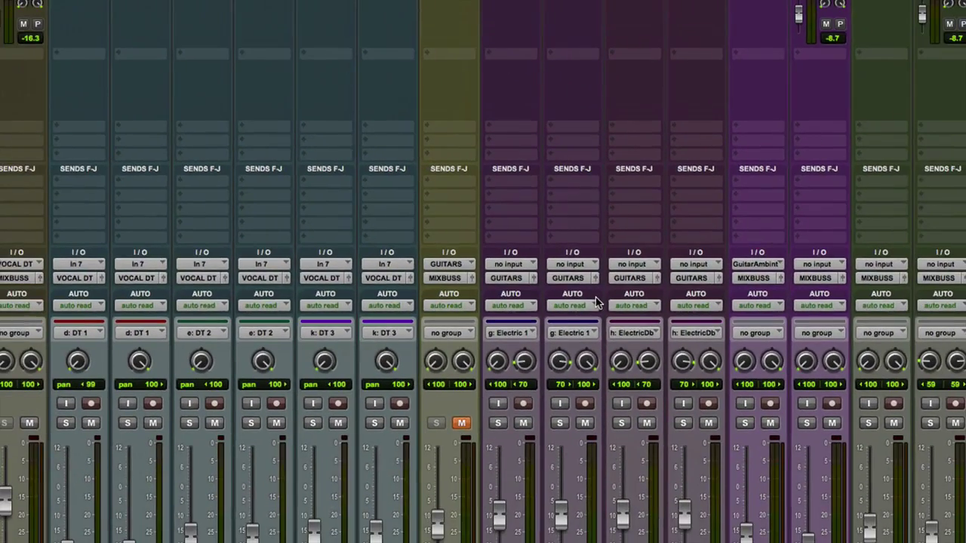
left_click(770, 423)
left_click(831, 424)
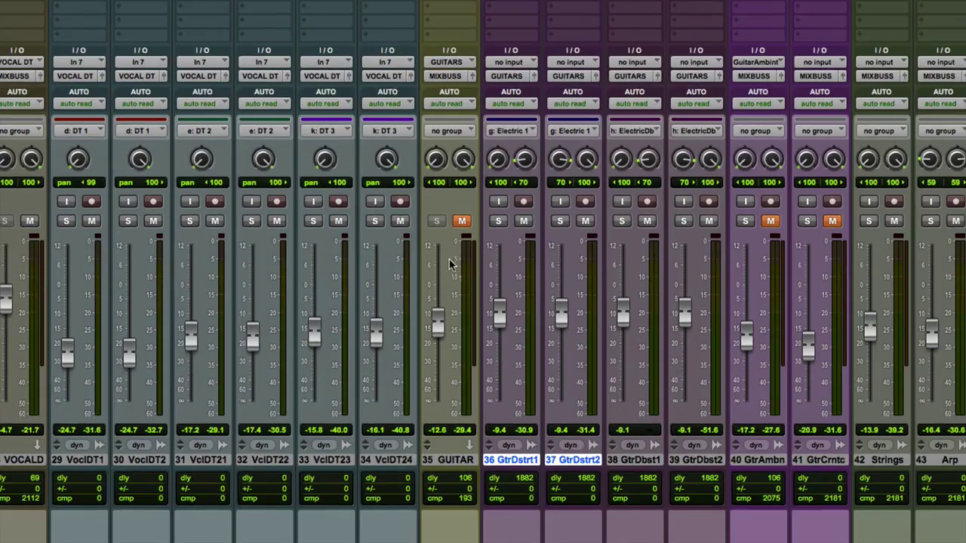
left_click(460, 222)
left_click(461, 222)
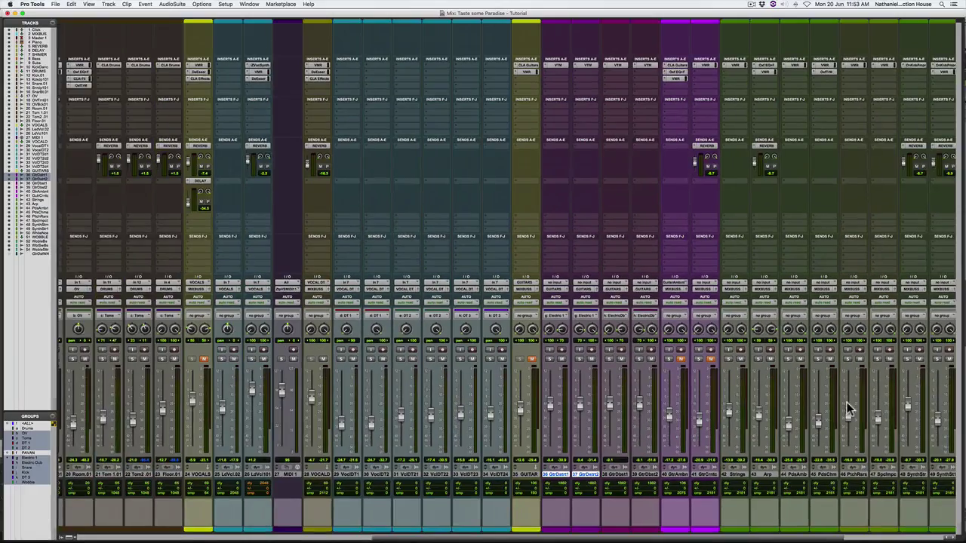
Mute the Piano and Bass tracks
scroll(848, 410, "right", 5)
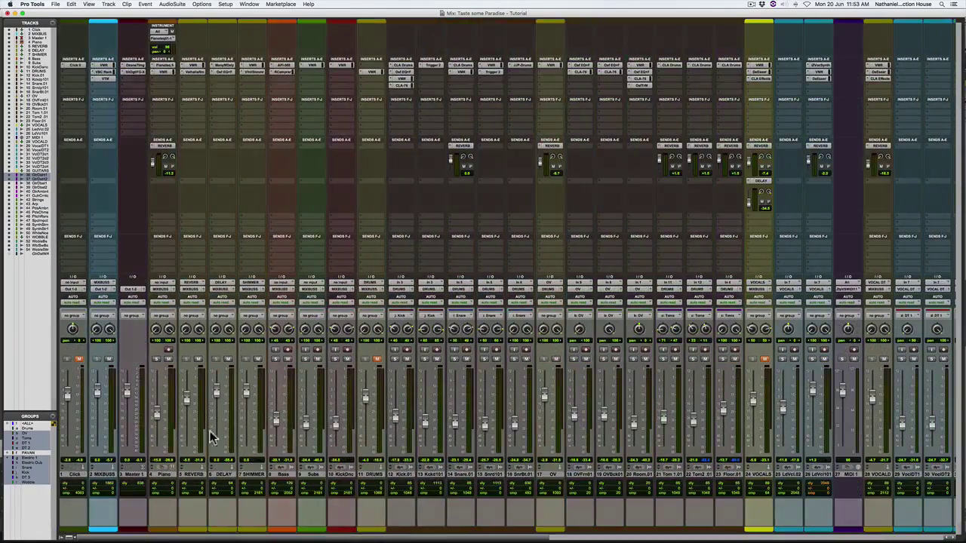
left_click(168, 359)
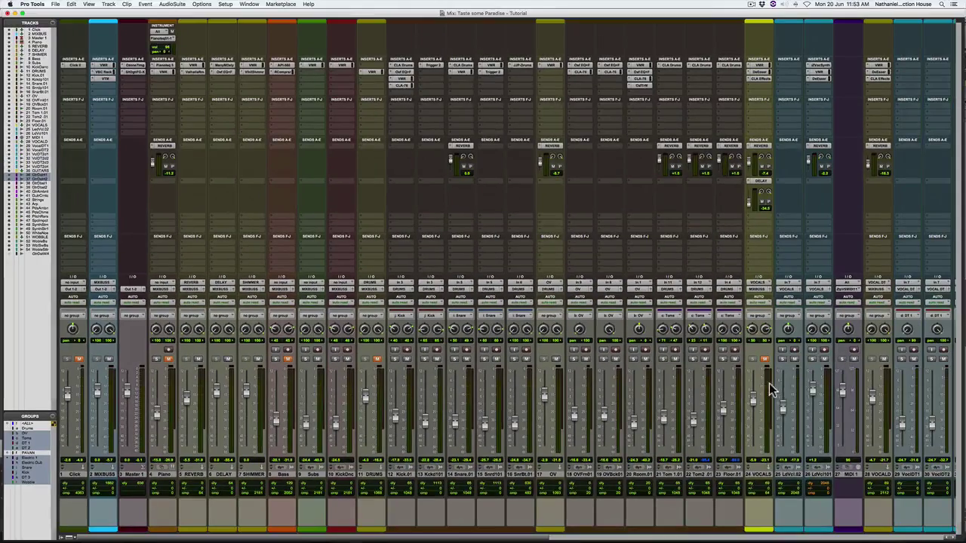
scroll(758, 389, "right", 10)
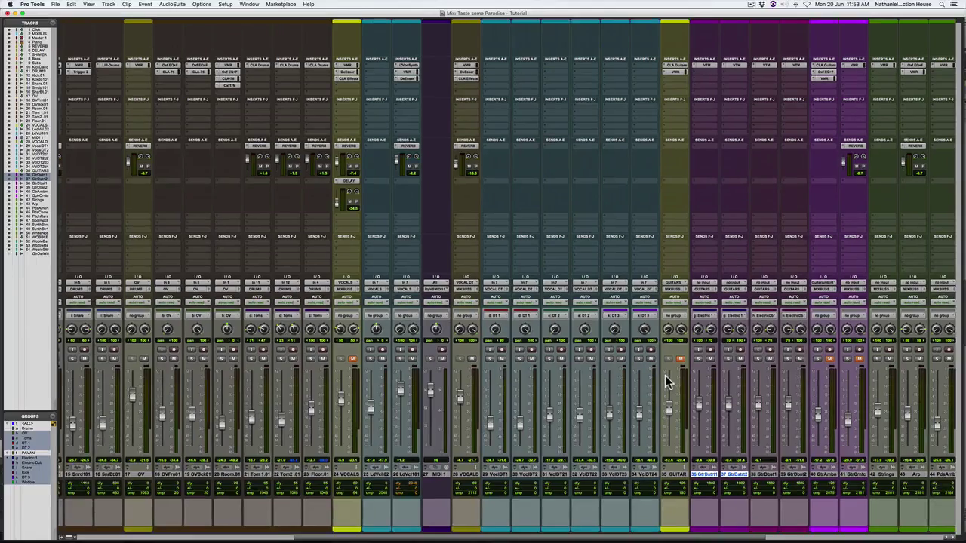
Return to the Edit window and place the playback cursor at bar 127, where the Guitar Dubstep clips start
key("super+equal")
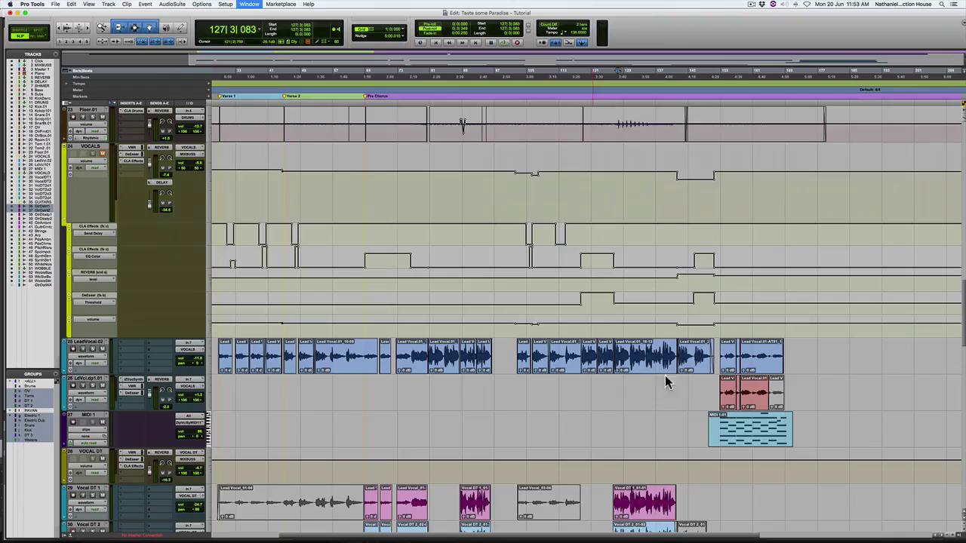
scroll(439, 413, "down", 5)
scroll(439, 413, "down", 8)
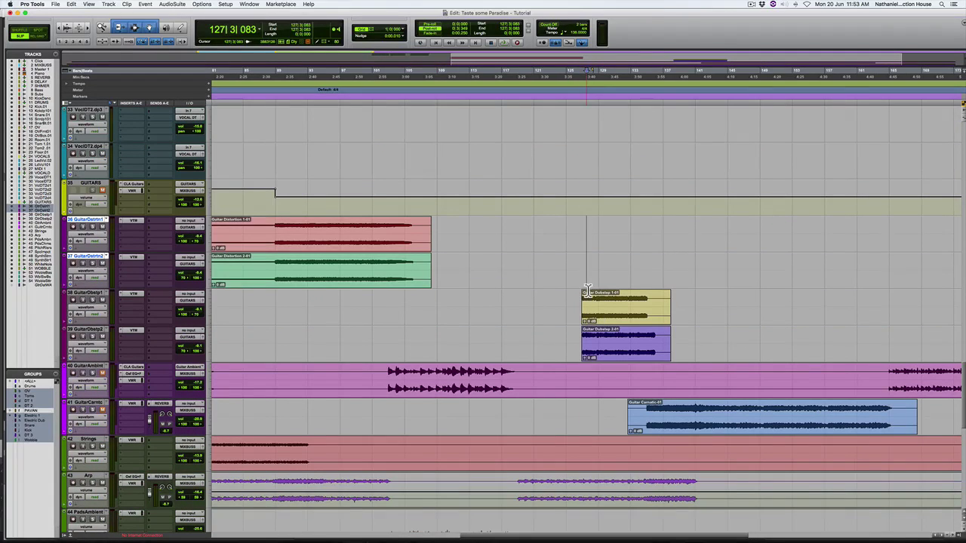
left_click(583, 261)
key("super+bracketright")
key("super+bracketright")
key("super+bracketleft")
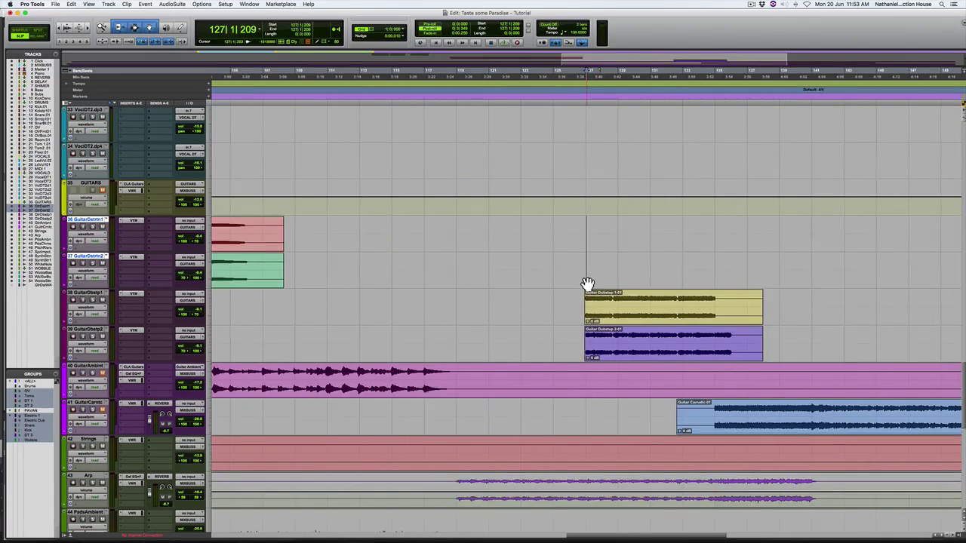
Place the playback cursor at the end of bar 140 within the Guitar Carnatic clip and play the remaining unmuted tracks
scroll(586, 280, "down", 5)
key("super+bracketleft")
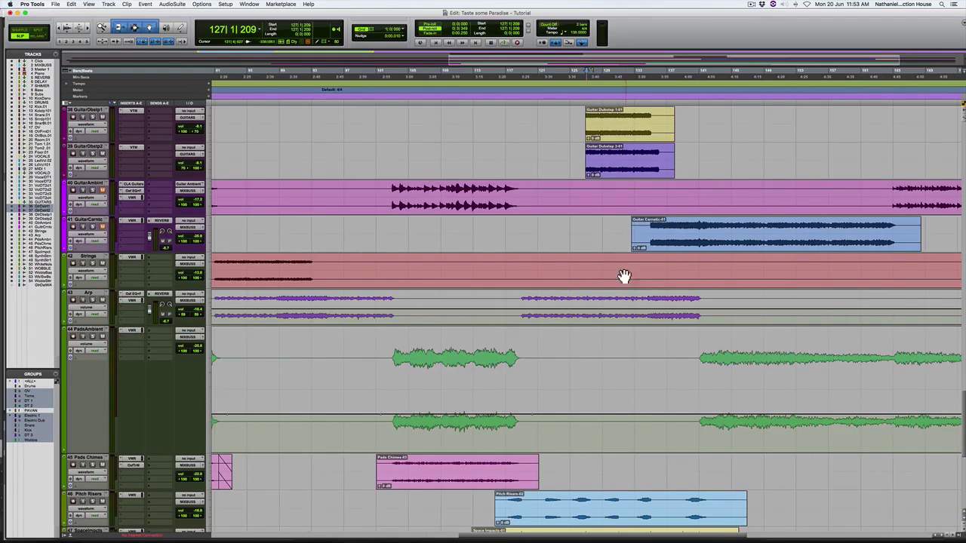
left_click(653, 227)
left_click(695, 226)
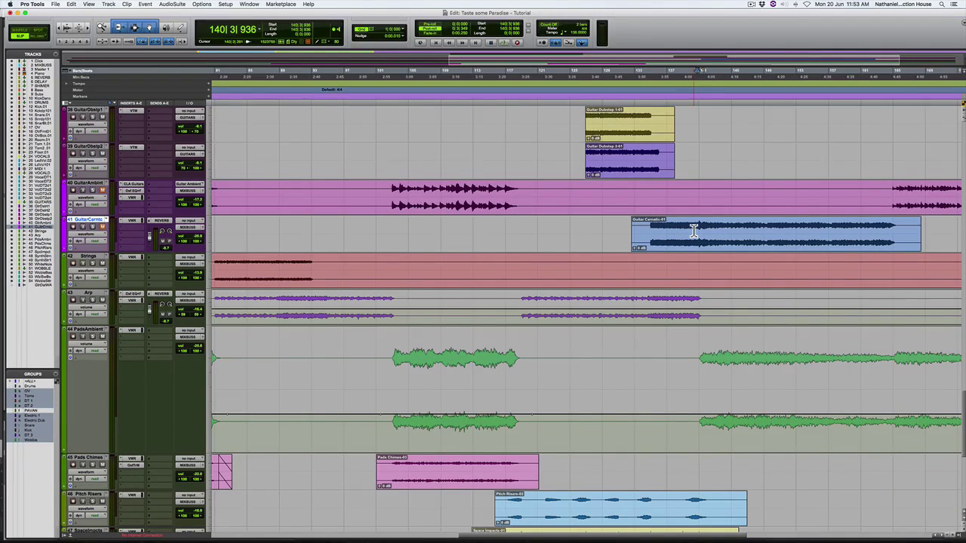
left_click(700, 227)
key("space")
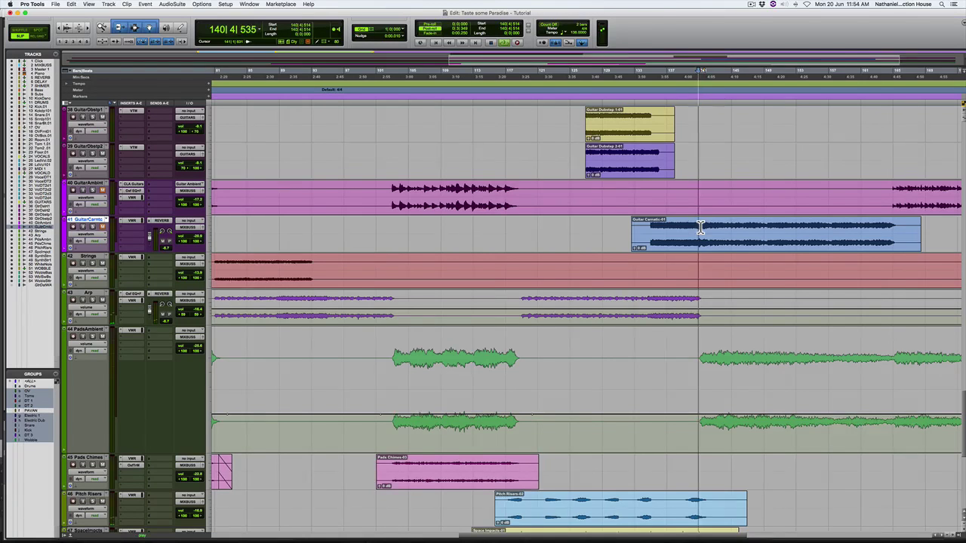
key("super+bracketleft")
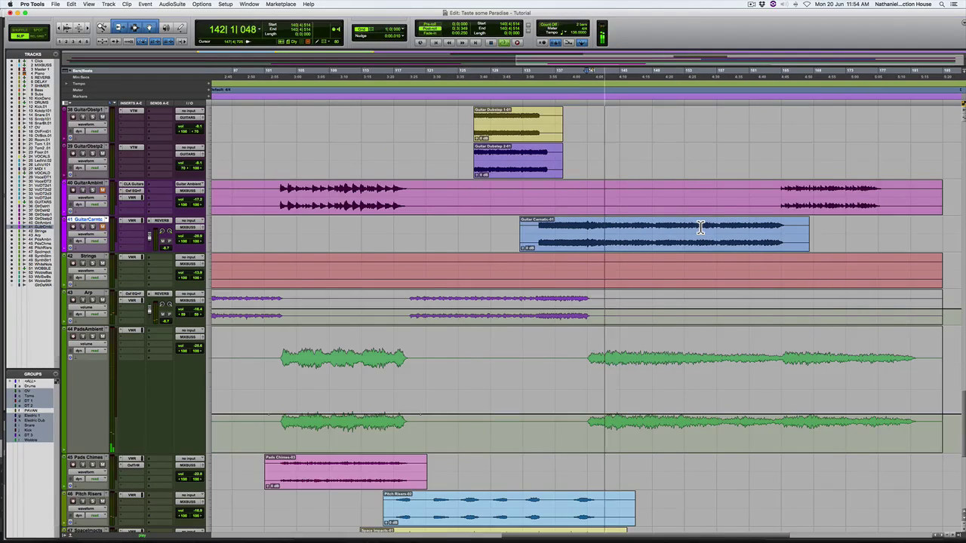
Look over the pads, effects and wobble tracks, then place the cursor at bar 117 in the Pads Chimes clip and stop playback
scroll(726, 287, "down", 5)
key("super+bracketleft")
scroll(727, 285, "down", 3)
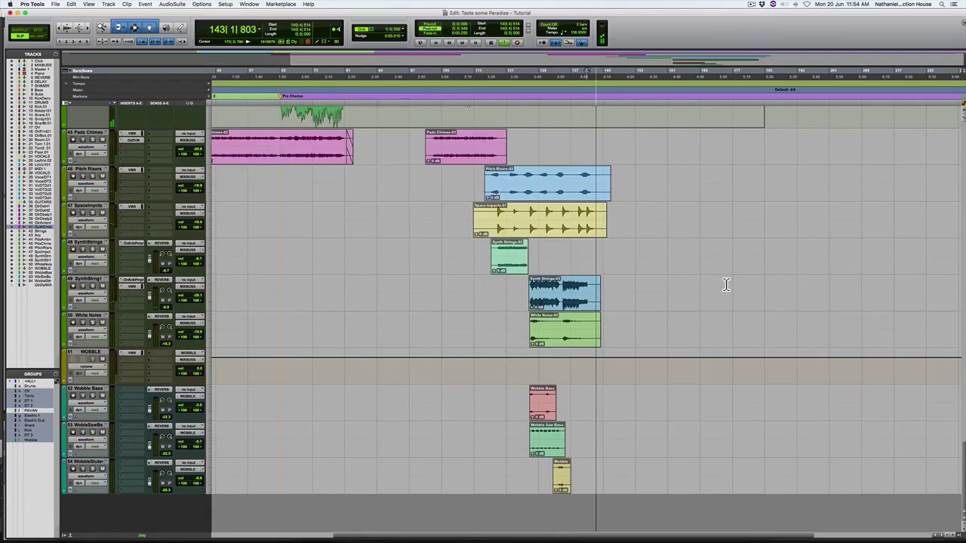
scroll(725, 283, "up", 7)
key("super+bracketright")
scroll(727, 288, "down", 2)
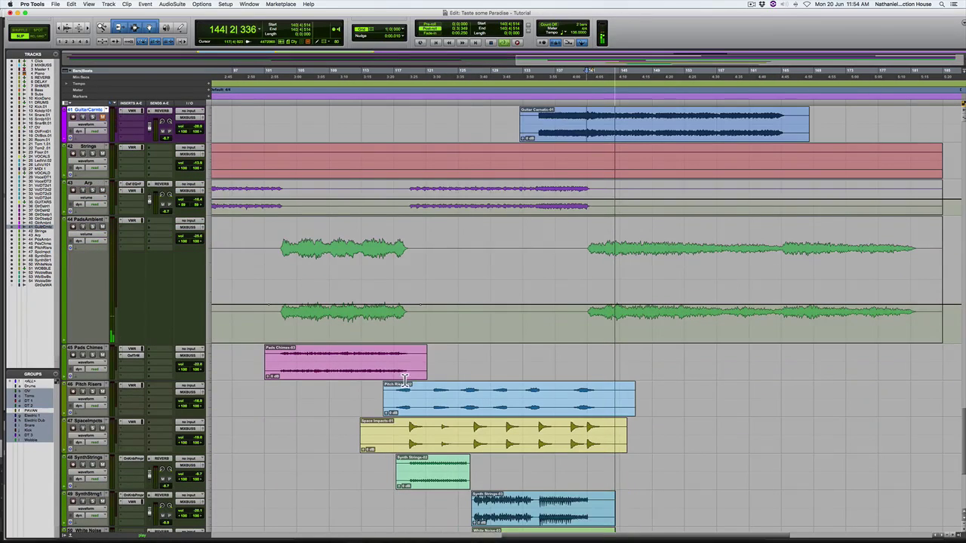
left_click(398, 357)
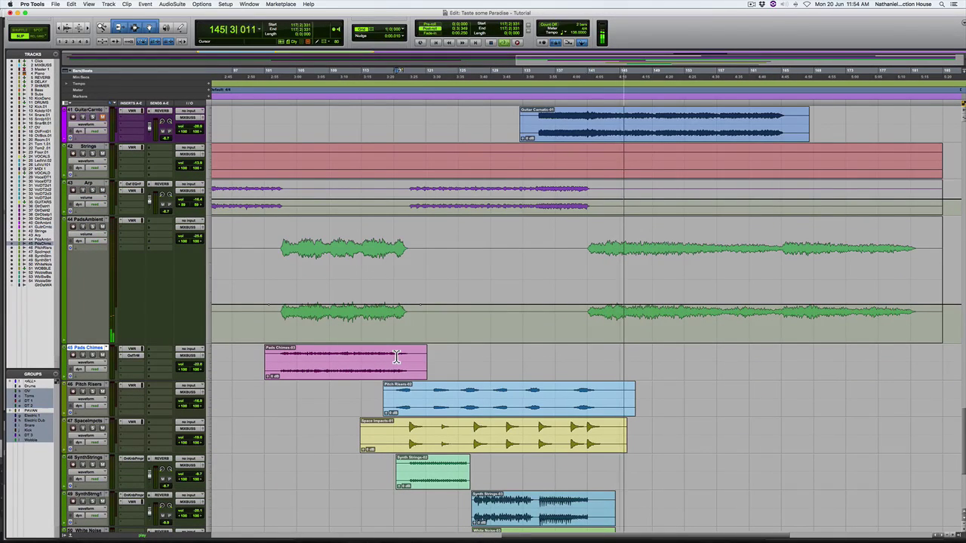
key("space")
Play from the end of bar 126, just before the Wobble Bass and White Noise clips start
left_click(474, 352)
key("super+bracketright")
scroll(487, 353, "down", 5)
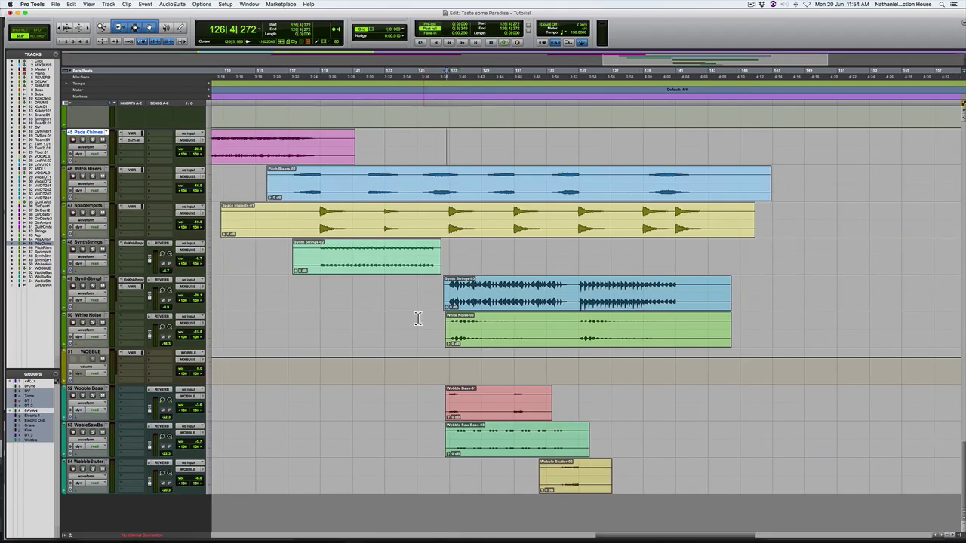
left_click(449, 256)
key("space")
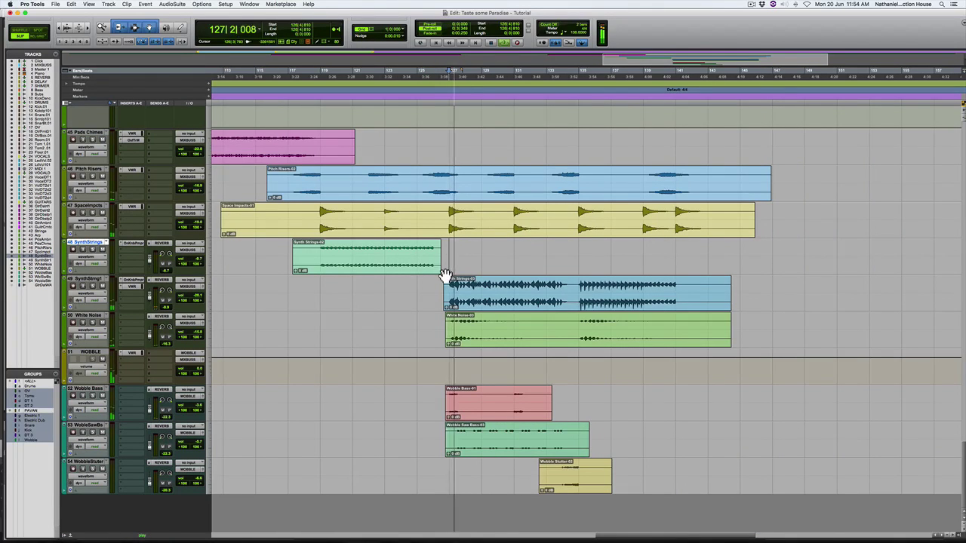
Unmute the VOCAL DT bus in the Mix window and return to the Edit window
scroll(448, 276, "up", 8)
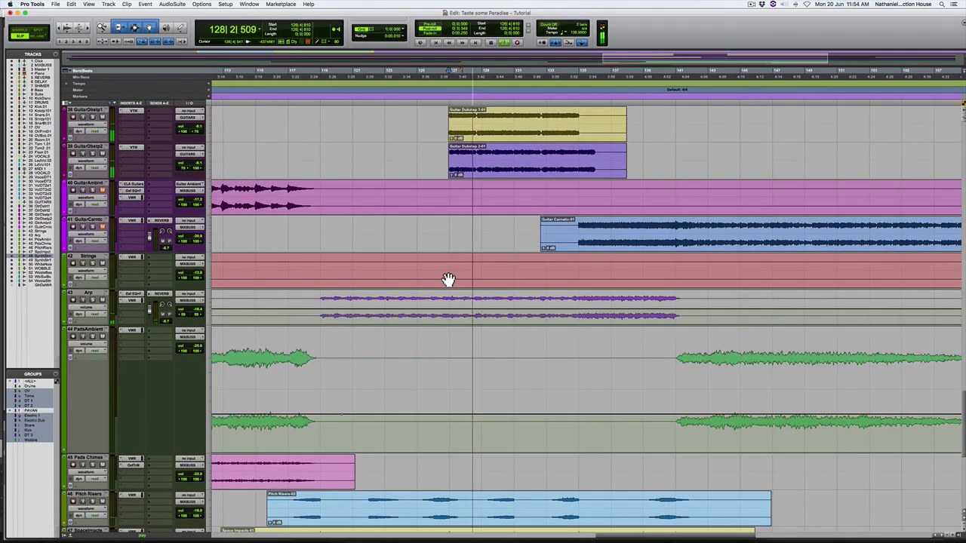
scroll(448, 279, "up", 7)
scroll(448, 280, "down", 9)
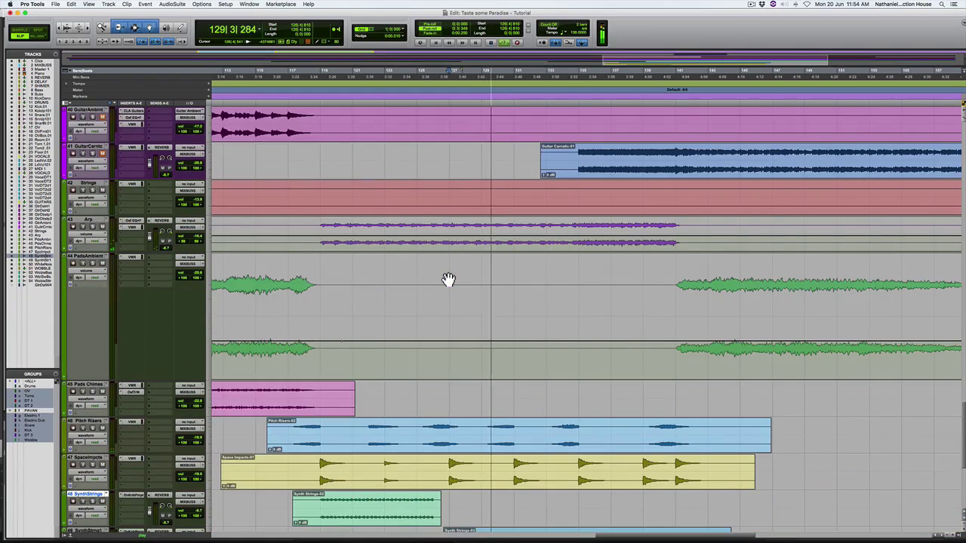
scroll(448, 279, "down", 7)
key("super+equal")
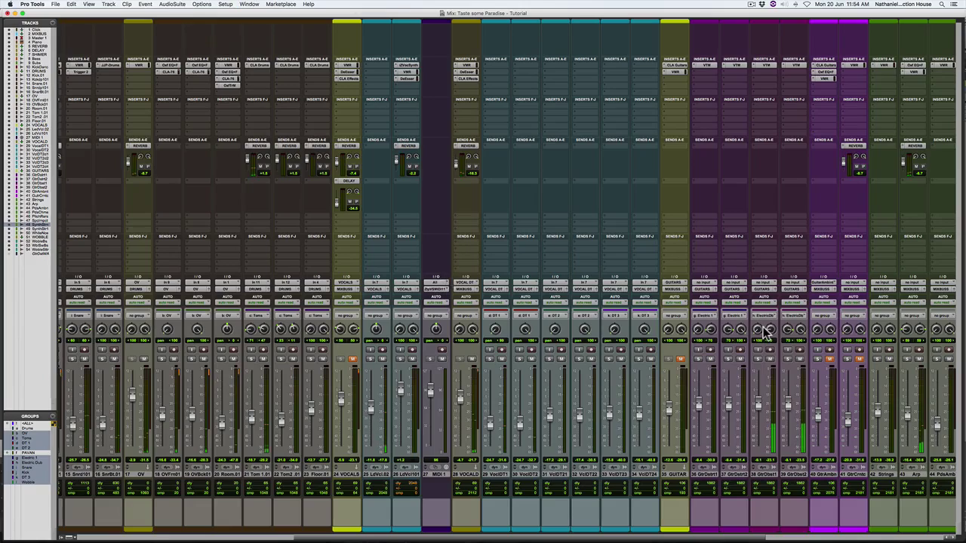
scroll(763, 330, "right", 6)
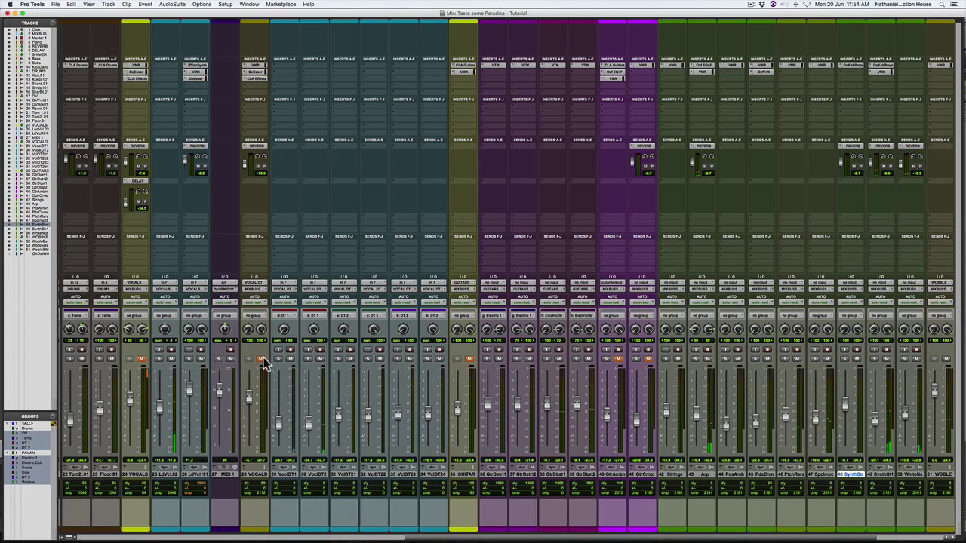
left_click(261, 358)
key("super+equal")
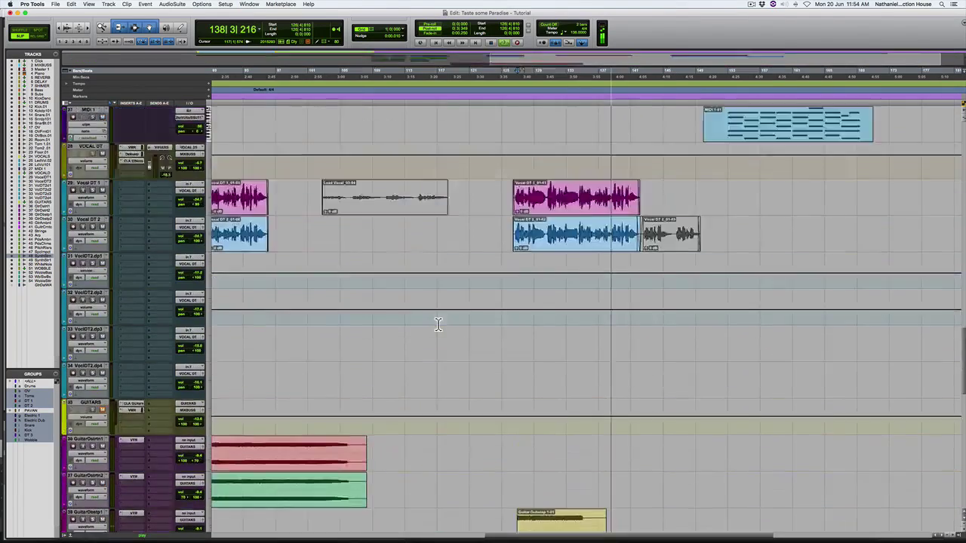
Stop playback and place the playback cursor in bar 2 on the Master 1 track, just before the first Piano clip
scroll(437, 324, "up", 5)
key("r")
key("space")
scroll(437, 324, "up", 15)
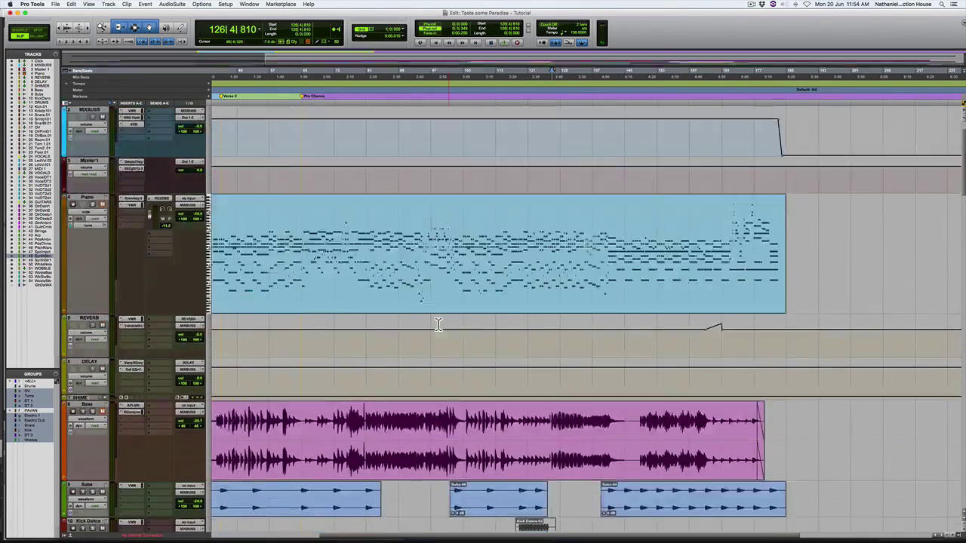
scroll(438, 325, "up", 2)
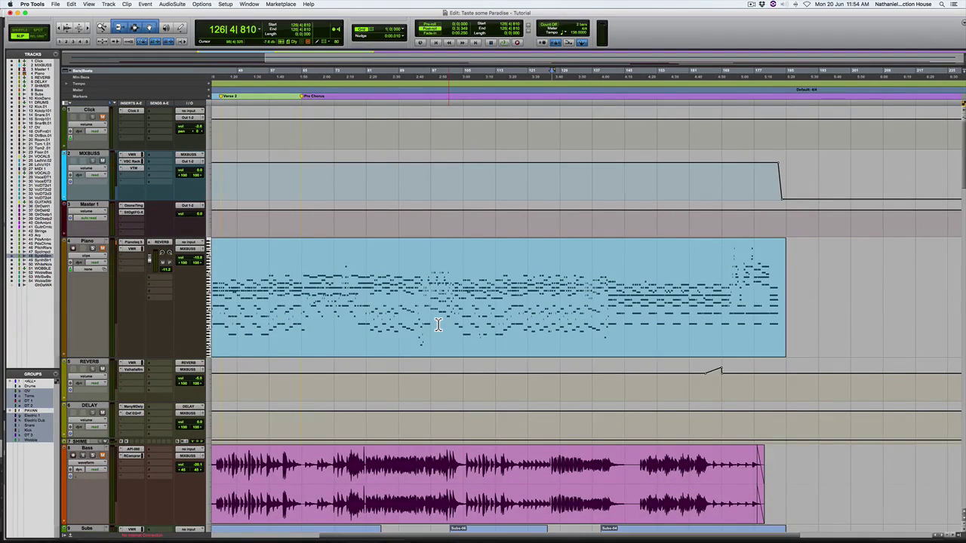
scroll(437, 325, "left", 5)
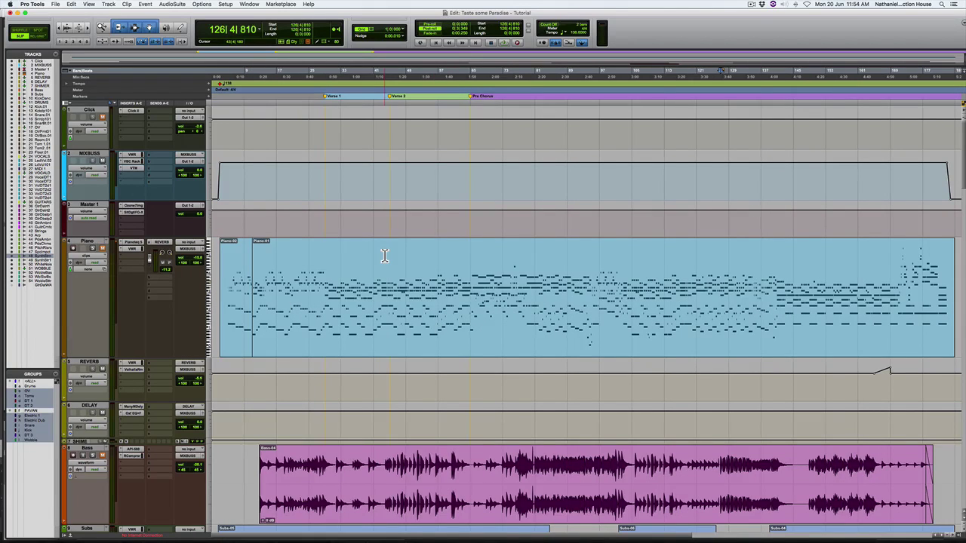
left_click(218, 225)
key("super+bracketright")
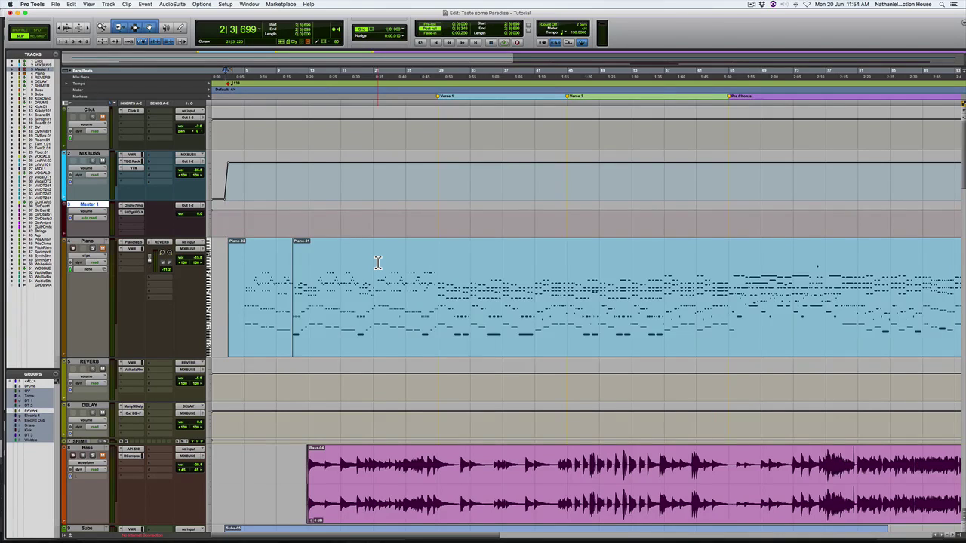
key("super+bracketleft")
key("super+bracketleft")
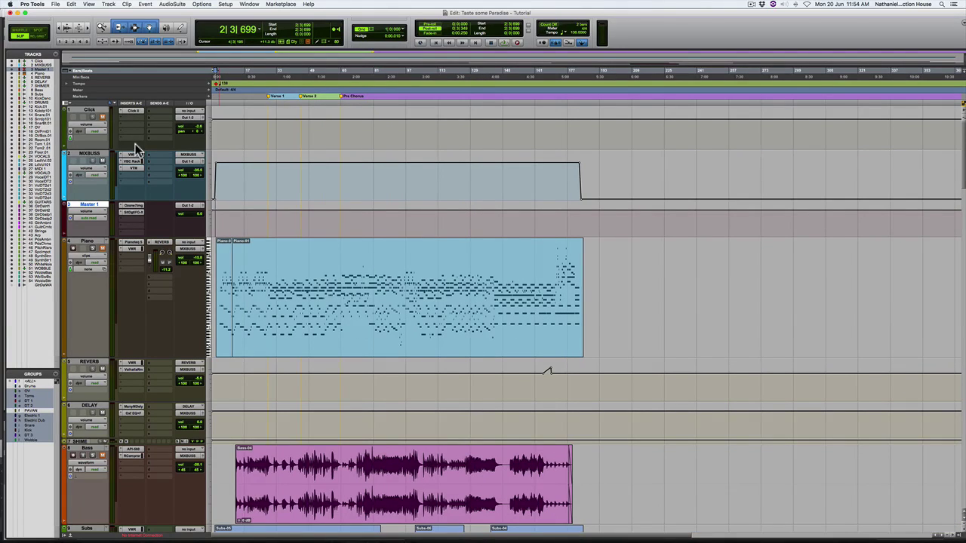
Unmute and solo the Click track, play it from the end of bar 25 into Verse 1, and stop playback
key("super+bracketright")
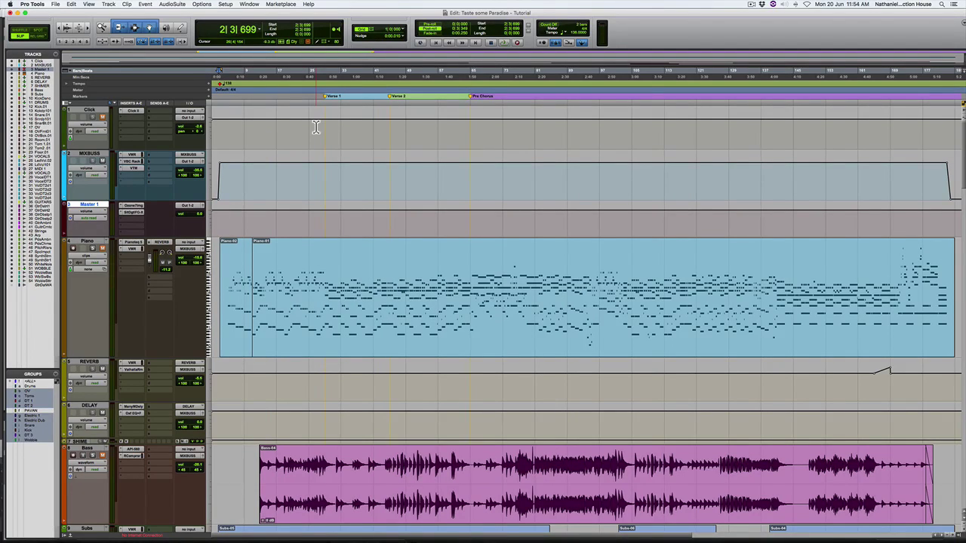
left_click(102, 117)
left_click(319, 124)
key("space")
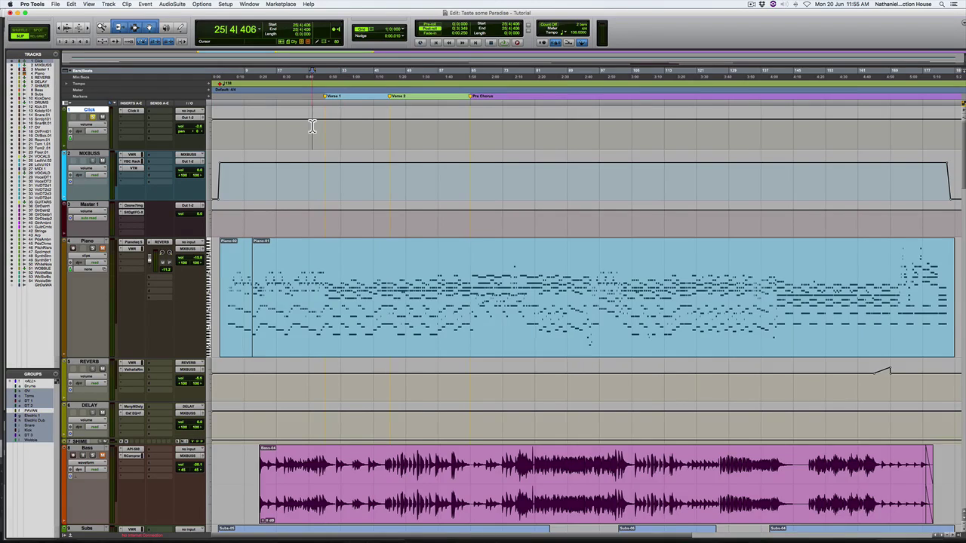
key("super+bracketright")
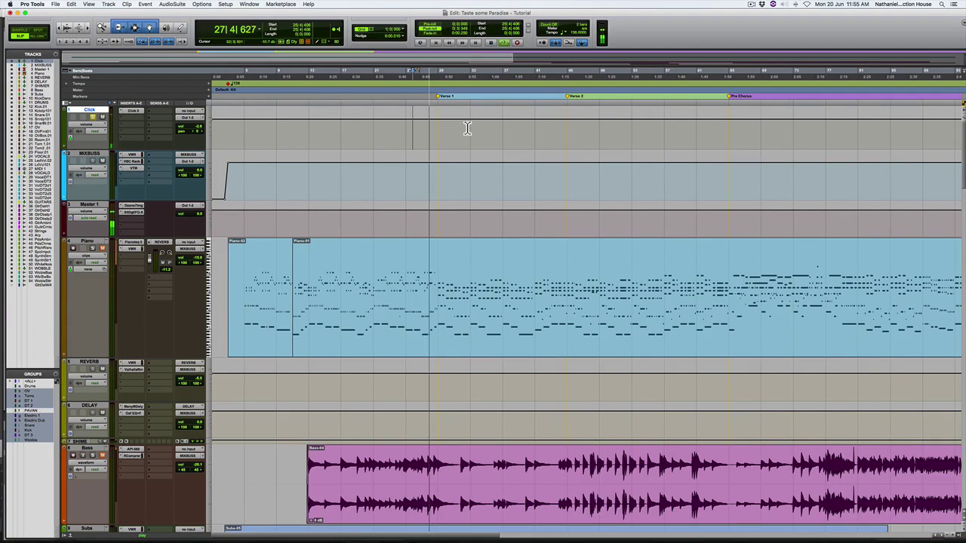
key("space")
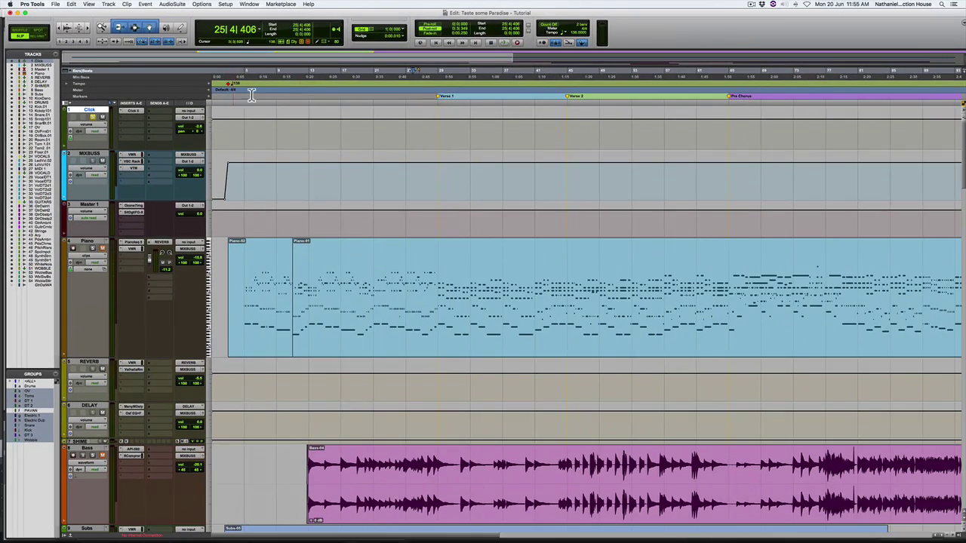
Turn off the Click track's solo and place the playback cursor at the end of bar 2, where the Piano clip starts
left_click(227, 129)
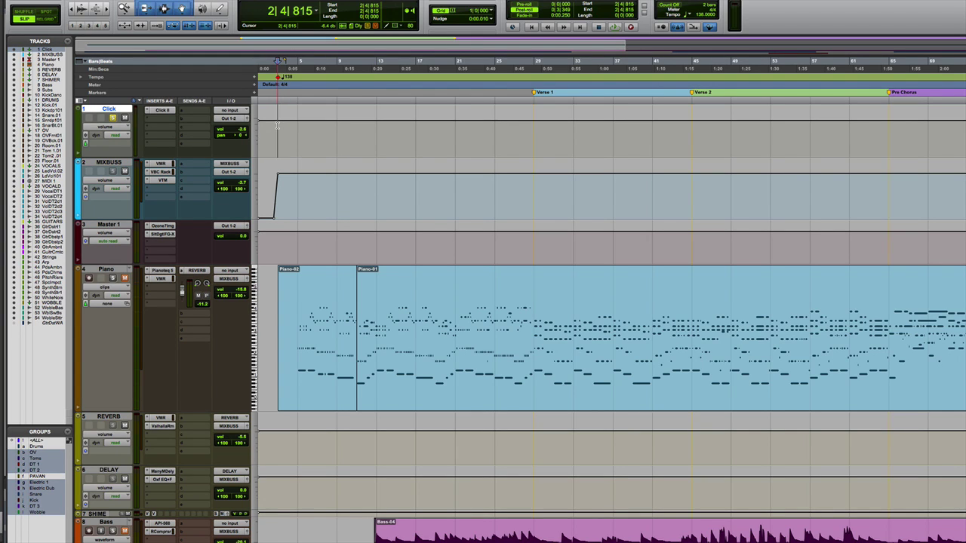
left_click(112, 119)
left_click(293, 243)
key("super+bracketright")
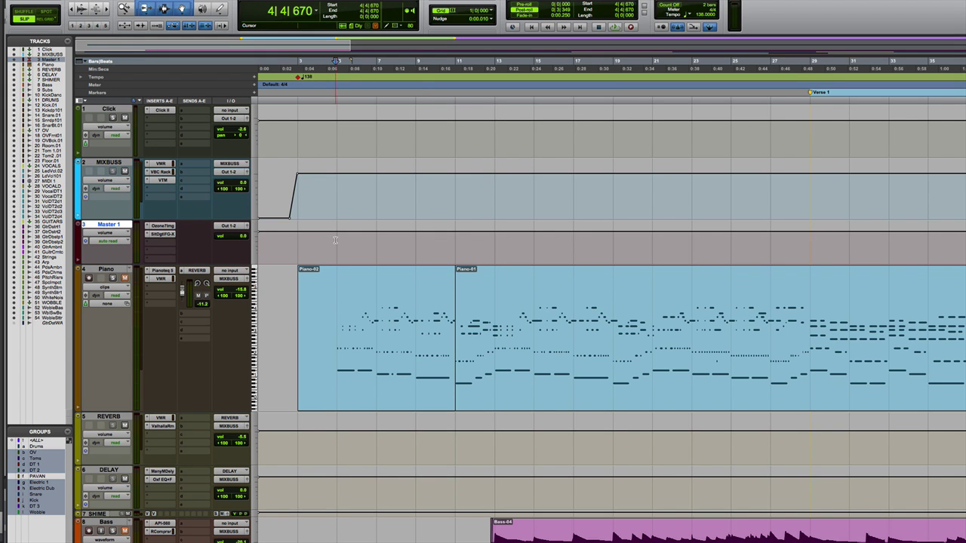
left_click(296, 243)
Play briefly from the end of bar 12 on the Arp track, where the arpeggio comes in, and stop
scroll(297, 243, "down", 3)
scroll(297, 243, "down", 10)
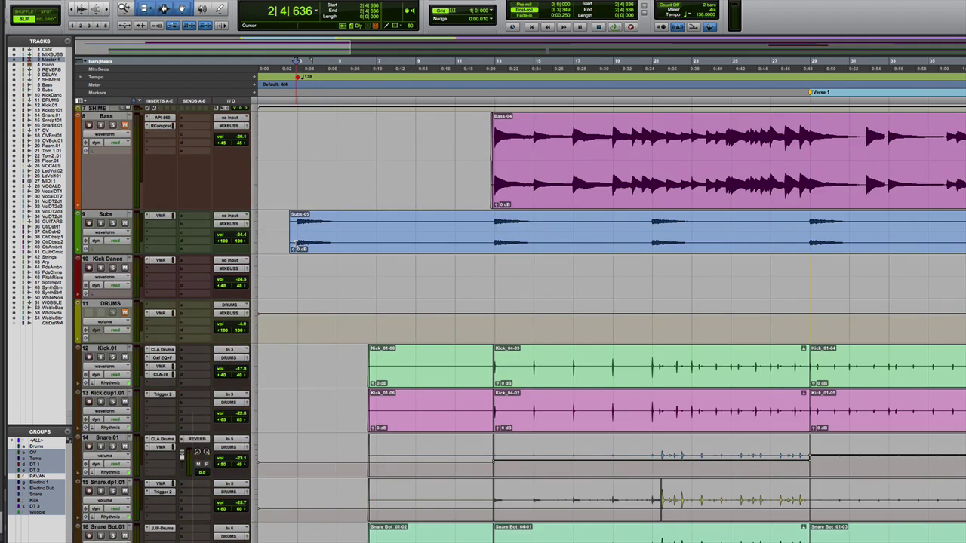
key("super+bracketleft")
left_click(377, 265)
key("space")
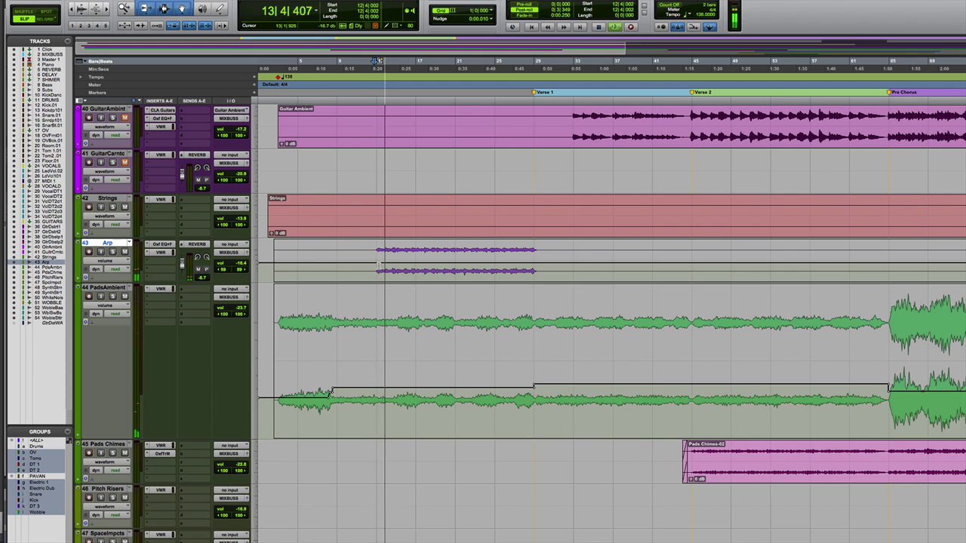
key("space")
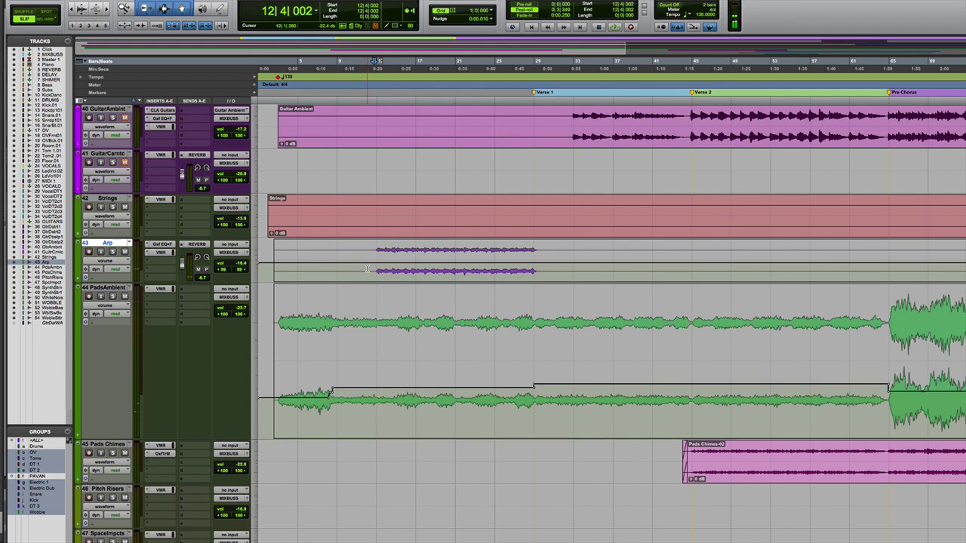
Place the playback cursor more precisely before the first Arp notes, late in bar 12
key("super+bracketright")
left_click(491, 270)
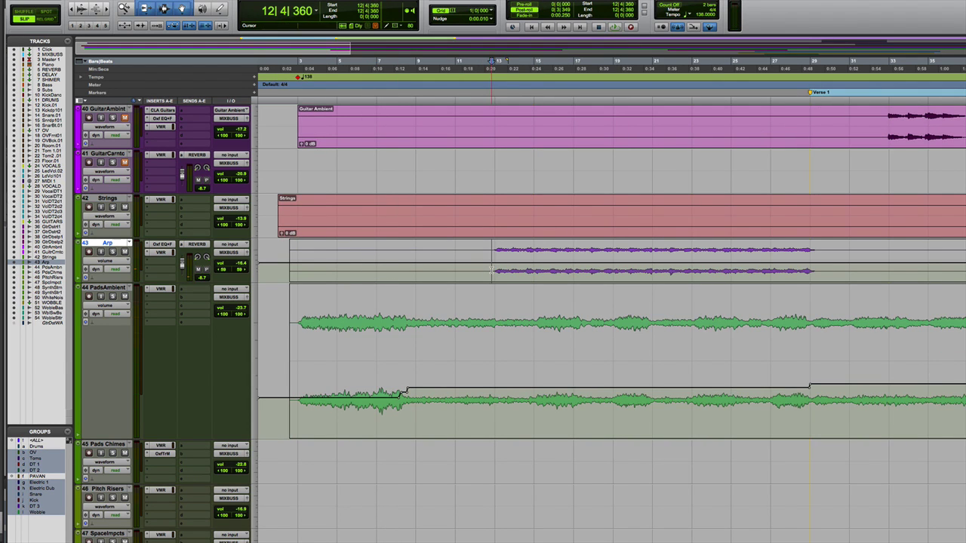
key("super+bracketleft")
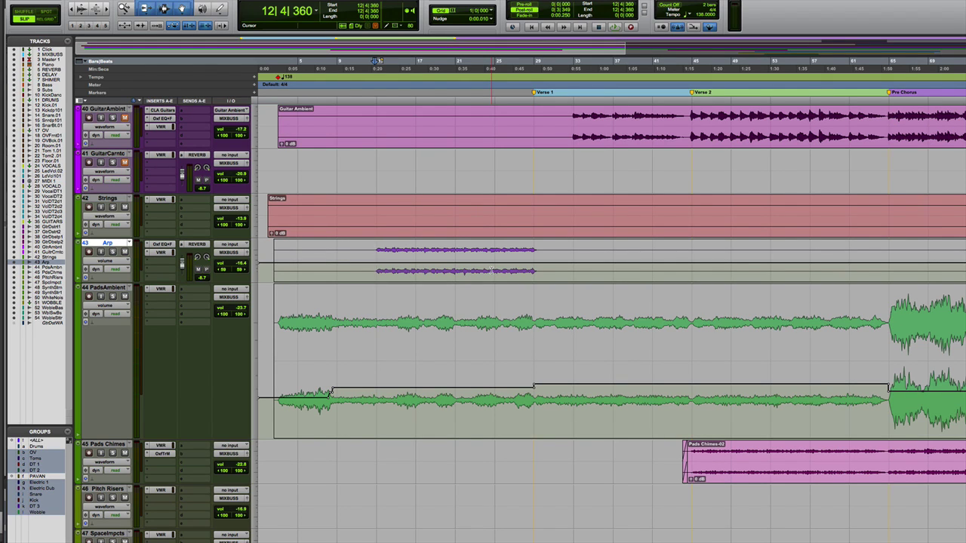
Return to the first tracks and place the playback cursor at the end of bar 2 on the Click track
scroll(446, 265, "up", 10)
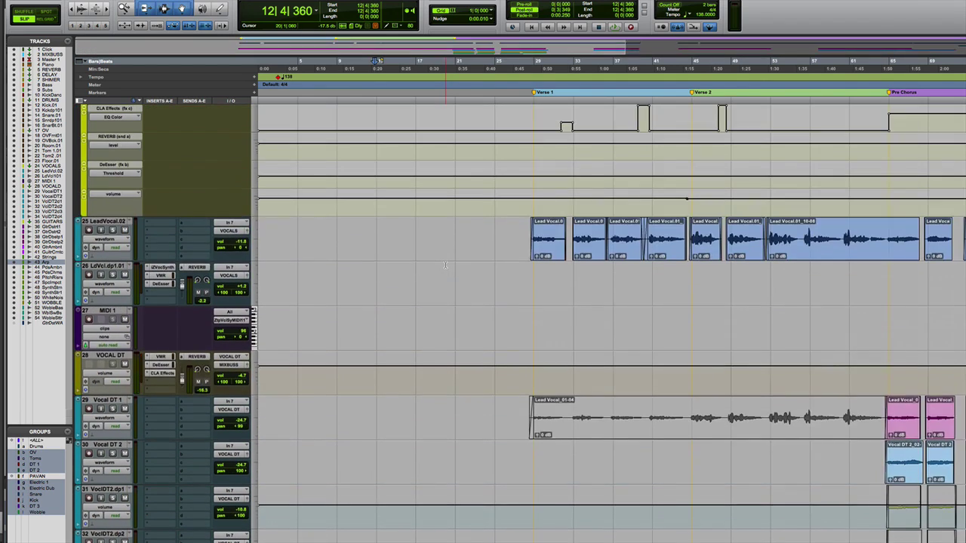
scroll(445, 265, "up", 15)
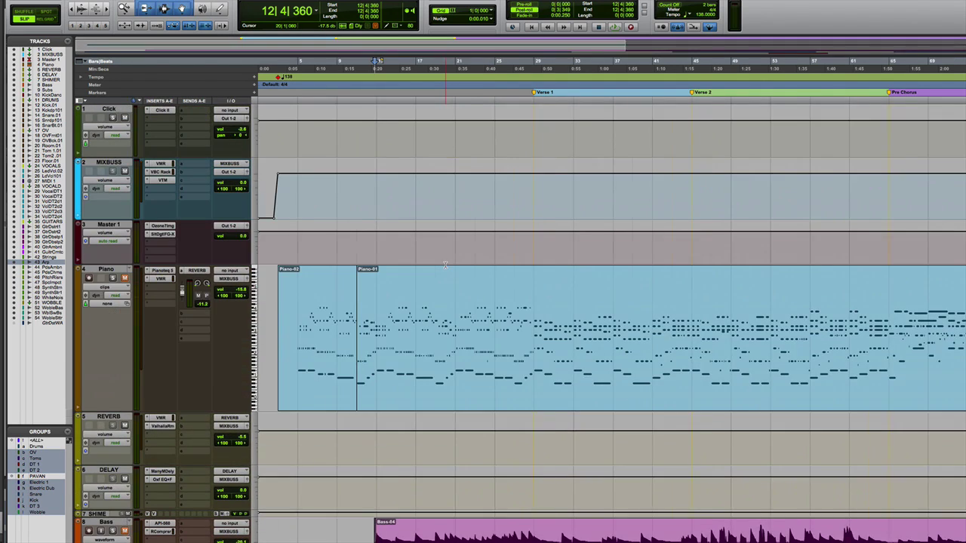
scroll(445, 265, "left", 2)
key("r")
key("r")
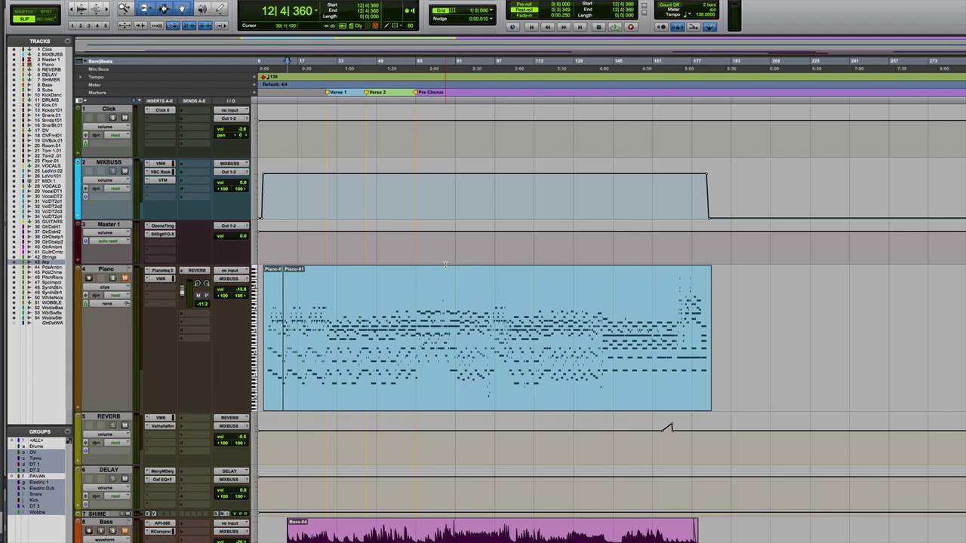
key("t")
key("t")
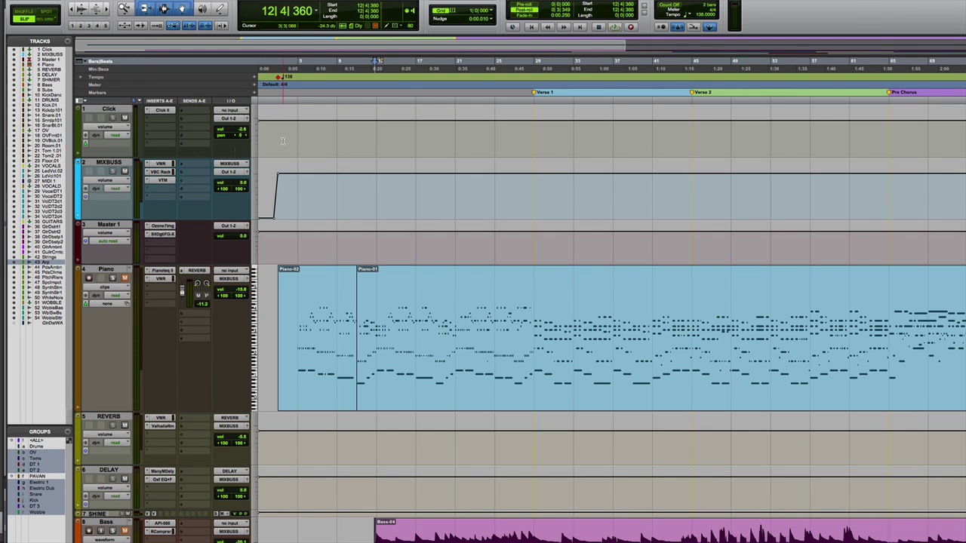
left_click(275, 140)
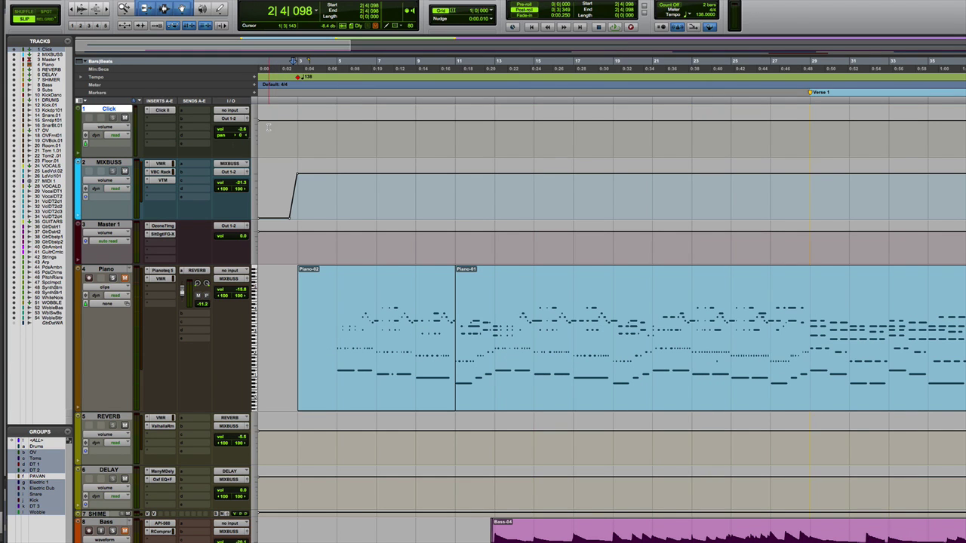
Show the whole song on the timeline and return the playback cursor to the session start
key("super+bracketleft")
key("super+bracketleft")
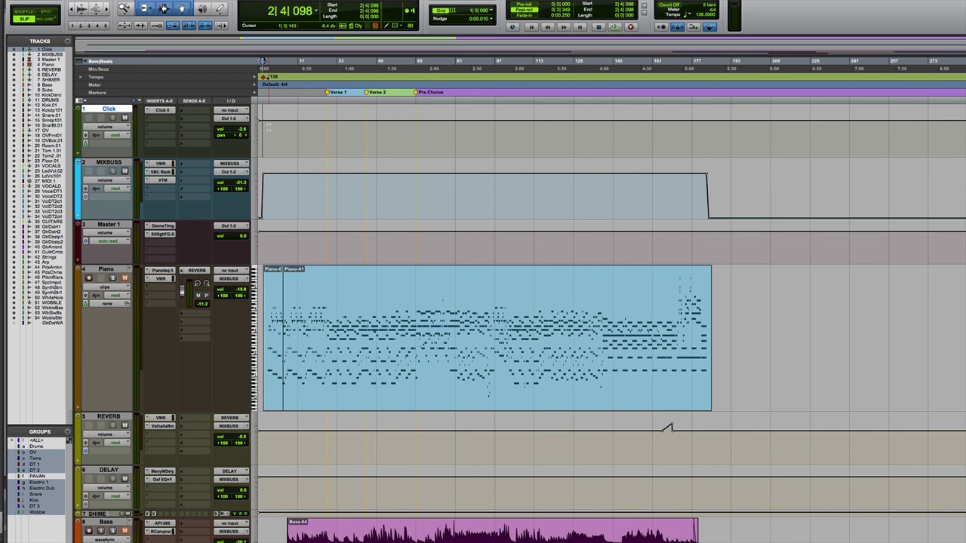
key("Return")
Place the playback cursor in bar 181, shortly before the MIXBUSS volume fade-out, and play the song's ending
key("super+bracketright")
scroll(435, 134, "right", 15)
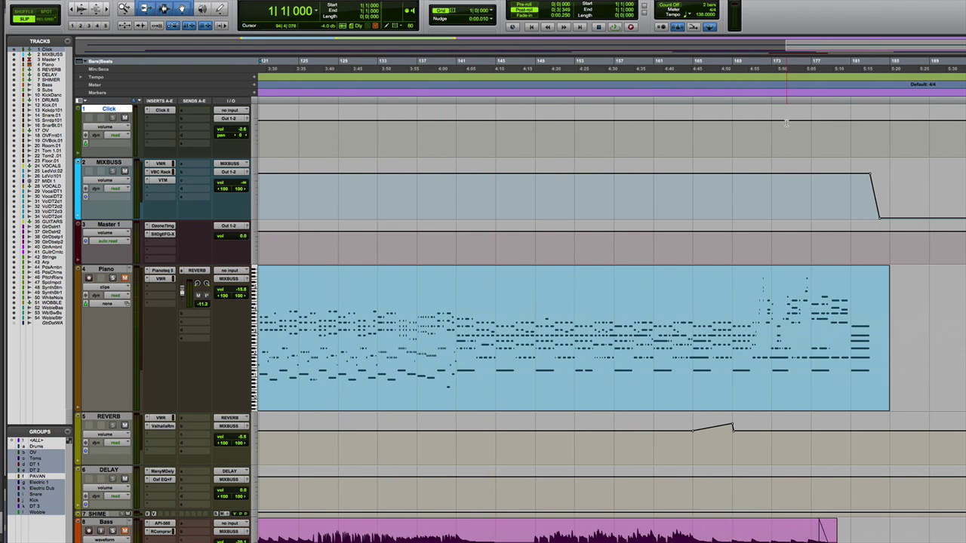
left_click(867, 149)
key("super+bracketright")
key("super+bracketright")
left_click(634, 140)
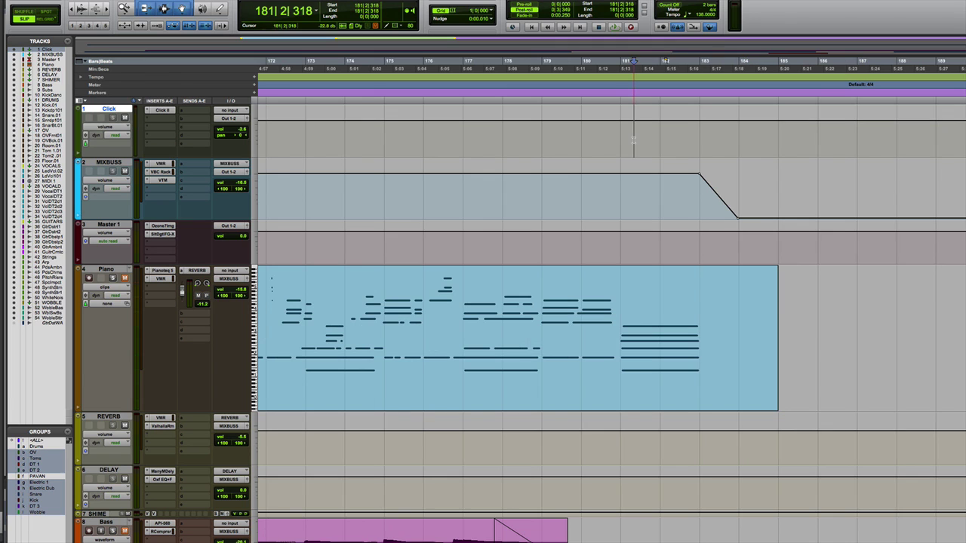
key("space")
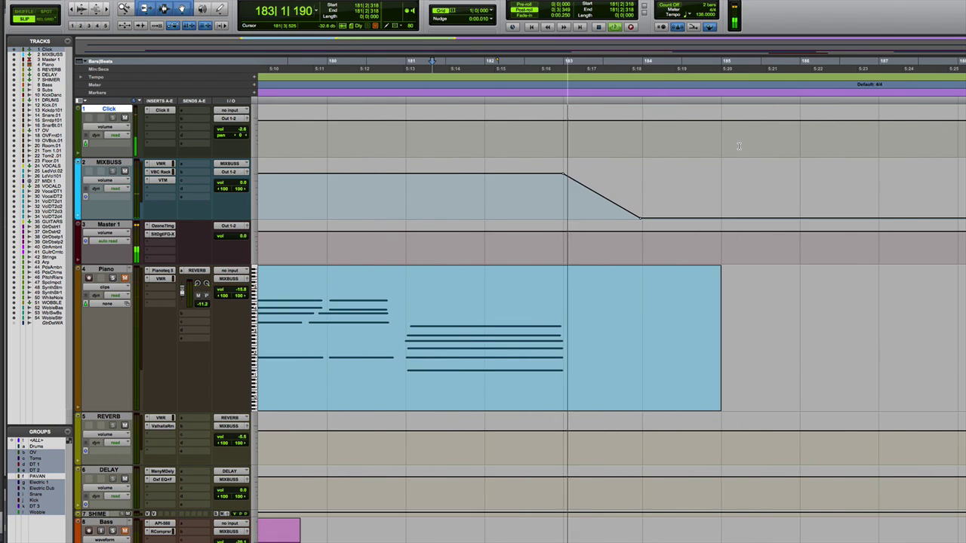
Stop playback and select the whole song on the Click track, from the end of the MIXBUSS fade-out at bar 184 back to the session start
key("space")
left_click(643, 128)
key("shift+Return")
key("r")
key("r")
key("r")
key("r")
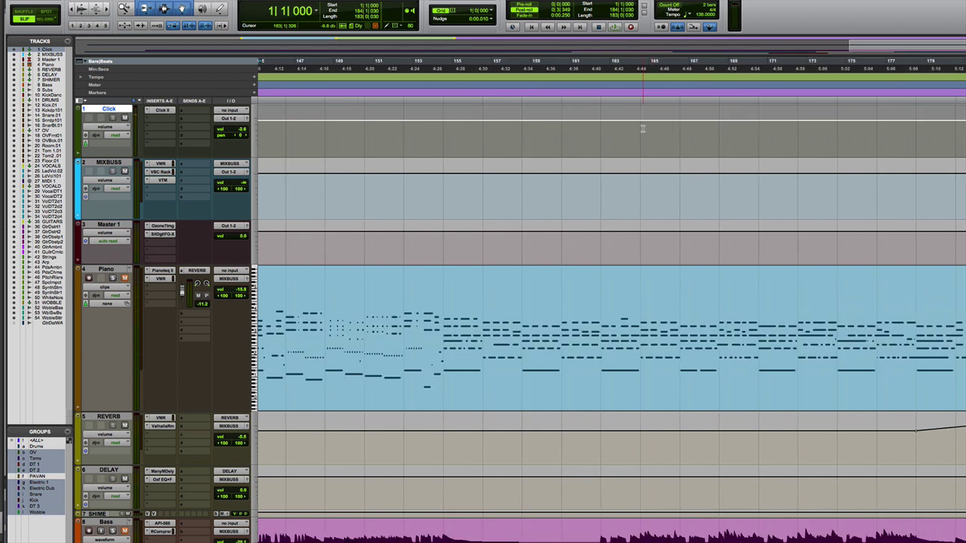
key("r")
key("r")
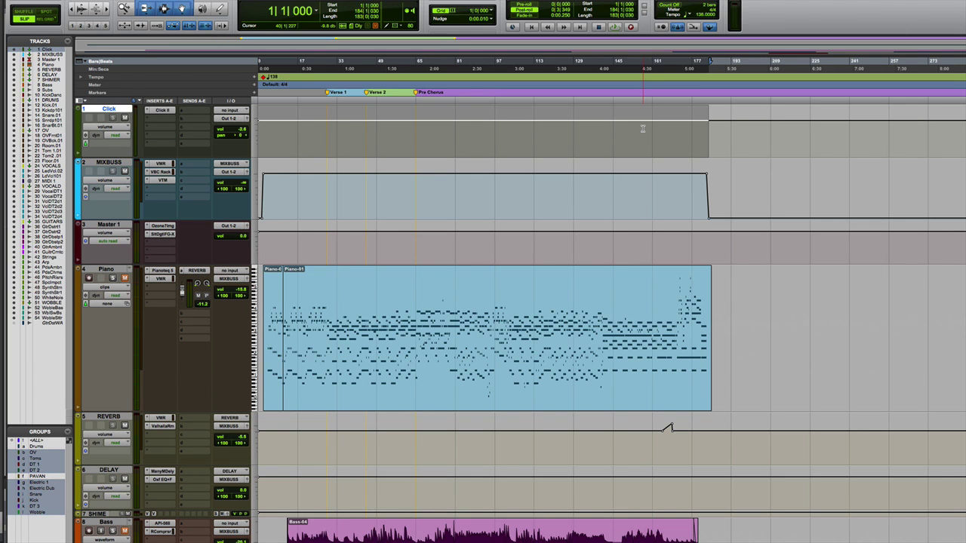
Play the opening bars from the session start, through the piano's entry, and stop playback
key("t")
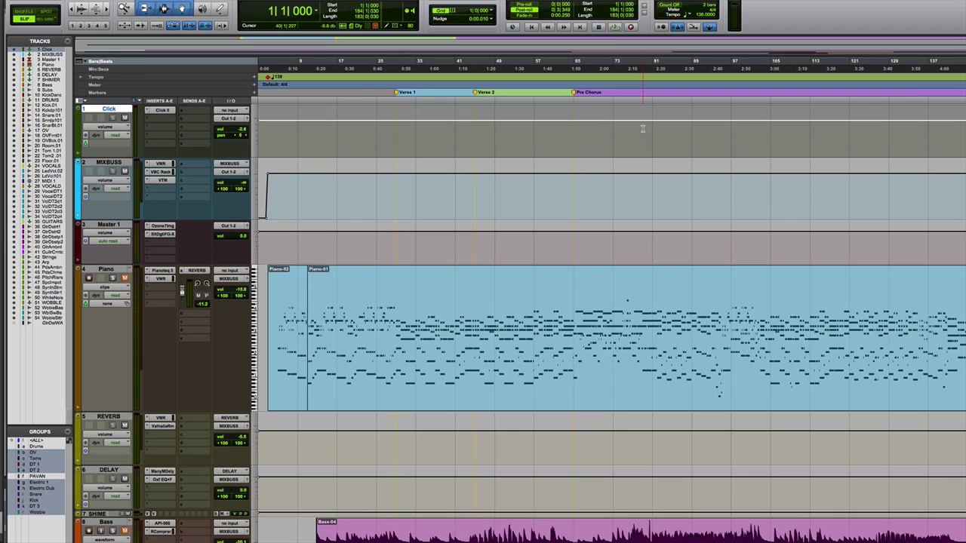
key("t")
key("KP_7")
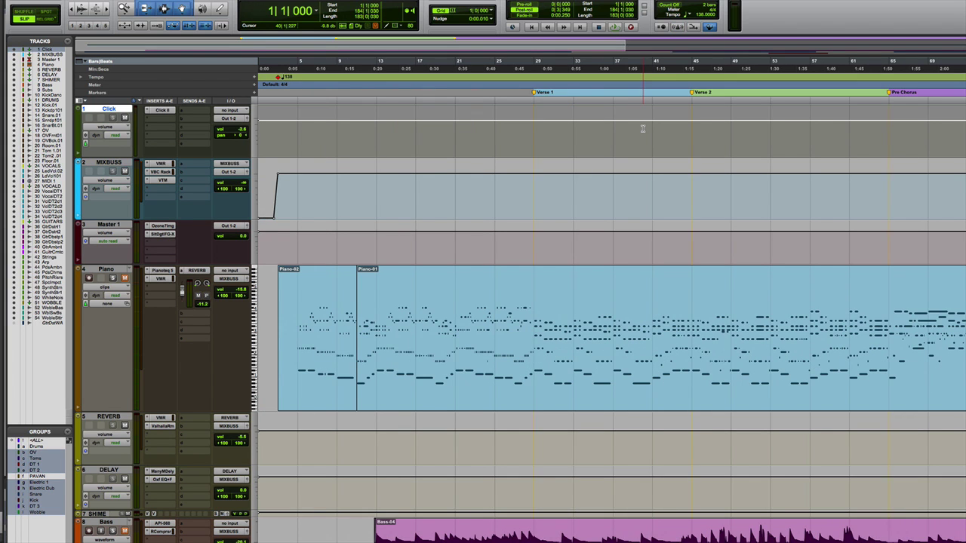
key("space")
key("t")
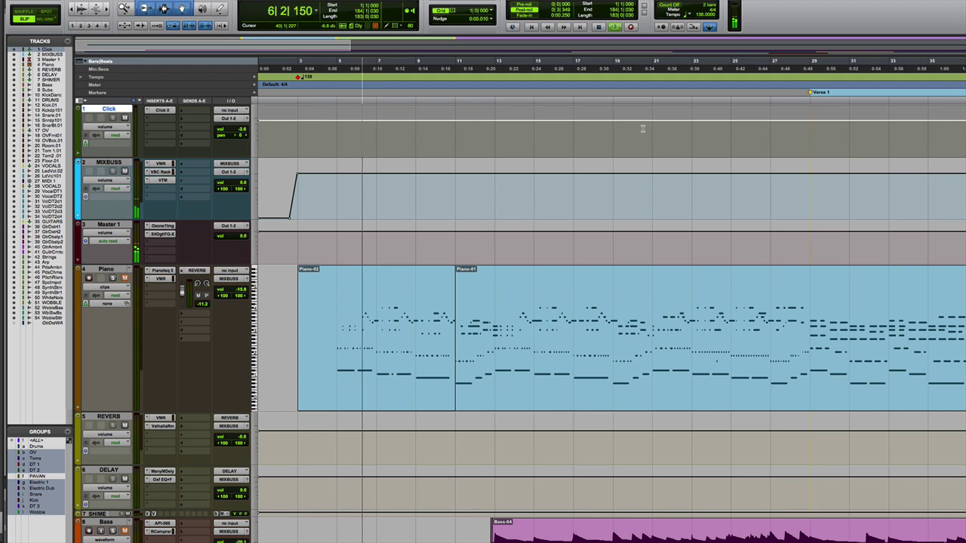
key("space")
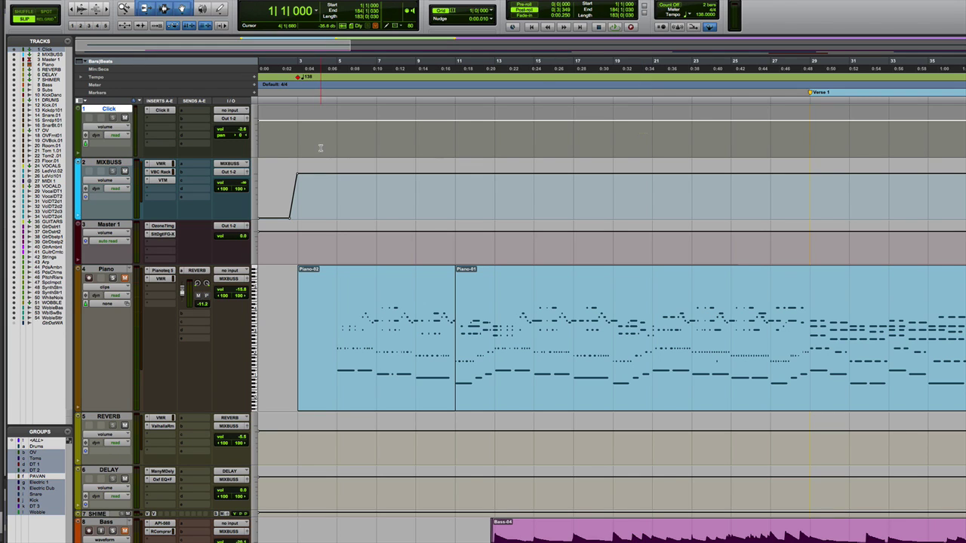
Replay the intro with the MIXBUSS volume fade-in in close view, listening to the click leading into the piano
key("KP_7")
key("ctrl+bracketright")
key("ctrl+bracketright")
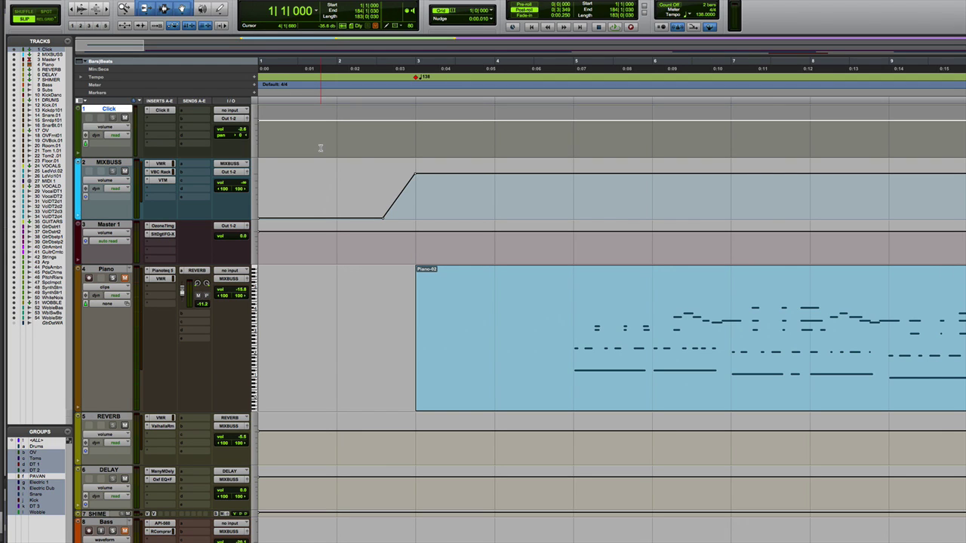
key("ctrl+bracketleft")
key("ctrl+bracketright")
key("space")
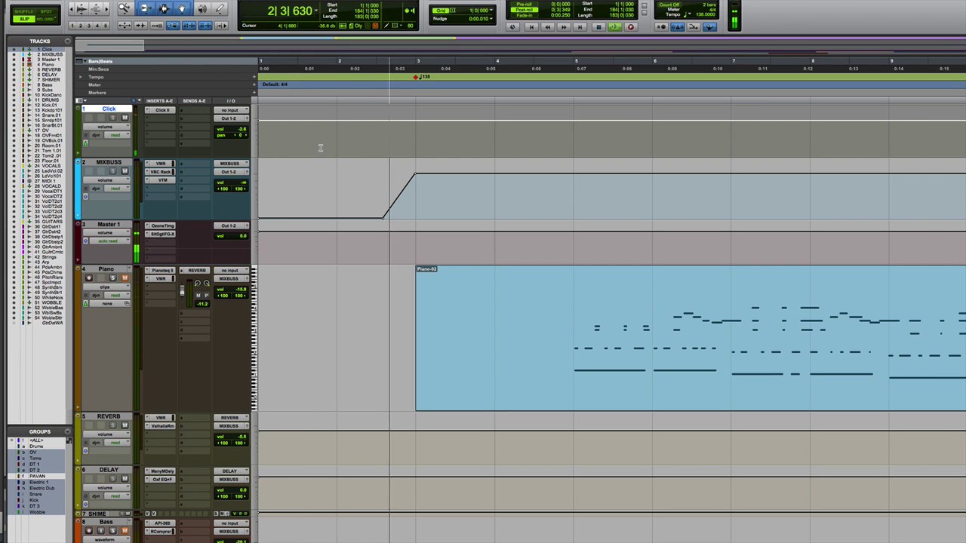
key("ctrl+bracketleft")
scroll(320, 148, "down", 3)
scroll(320, 148, "up", 3)
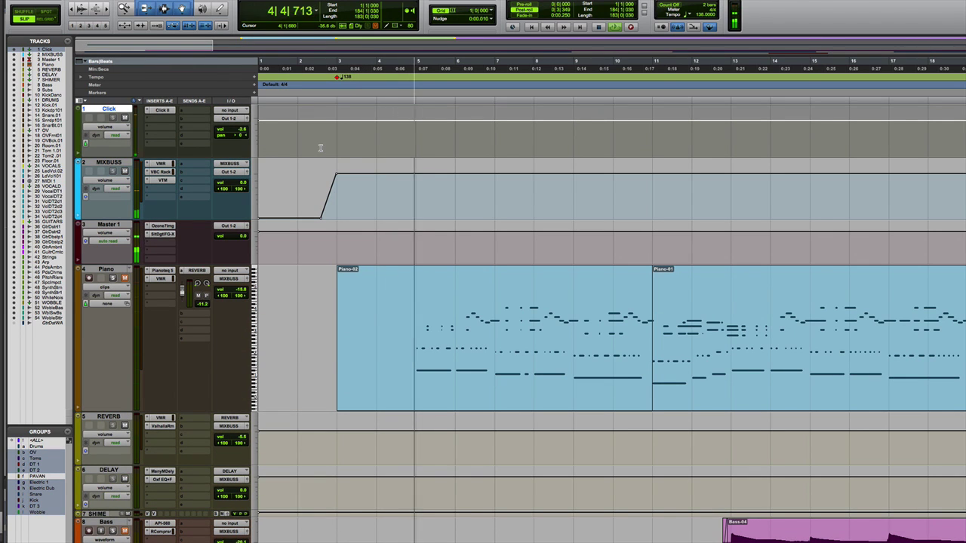
key("ctrl+bracketleft")
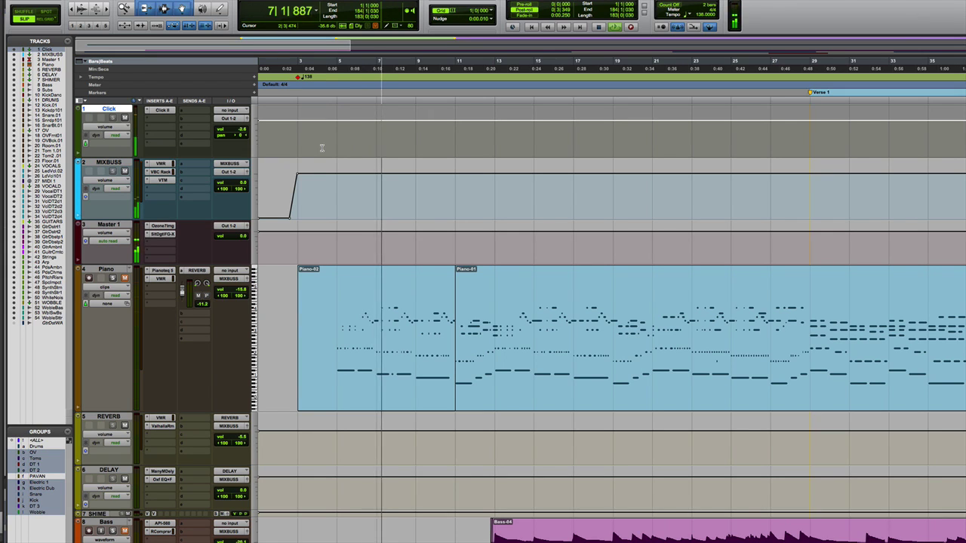
key("space")
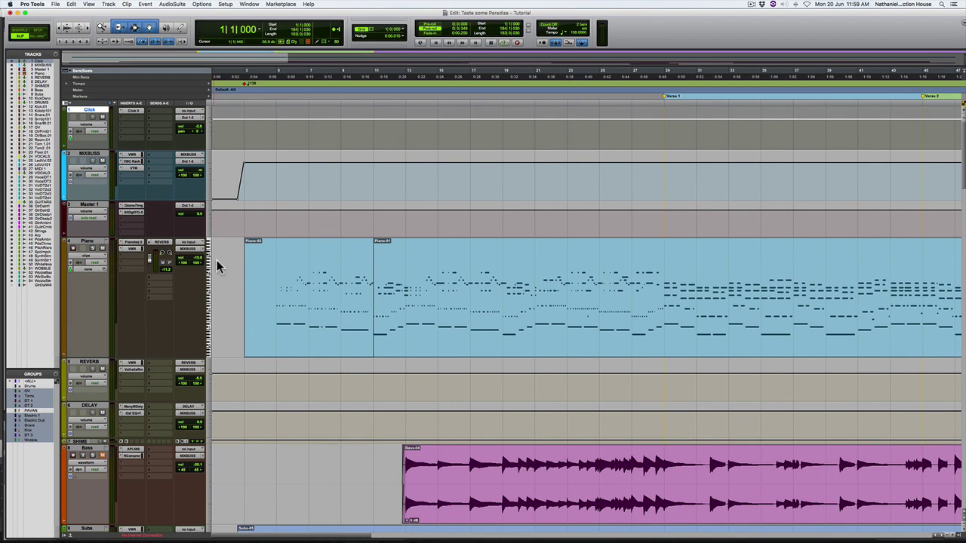
Audition the song from the piano's first notes in bar 5 and from the Bass entry at bar 13
left_click(278, 261)
key("space")
scroll(280, 260, "down", 6)
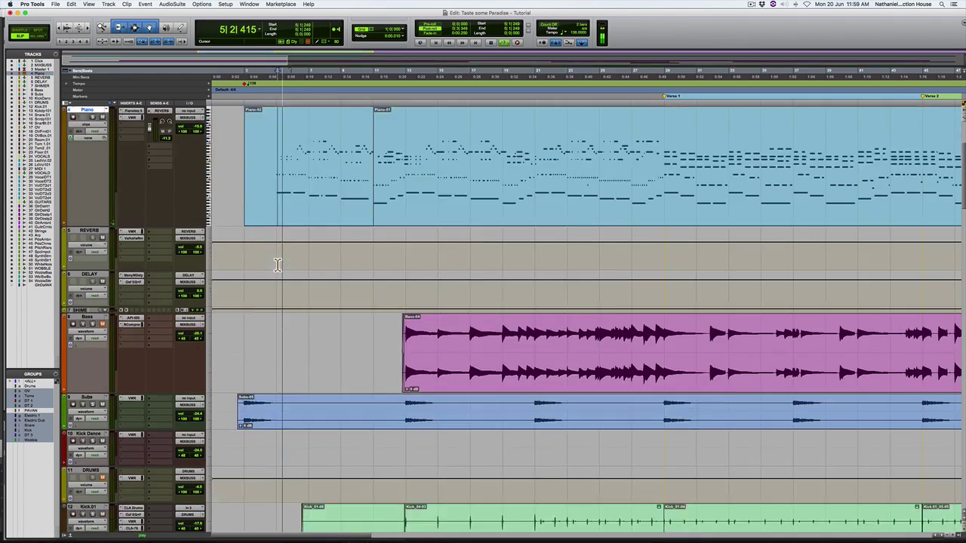
left_click(405, 176)
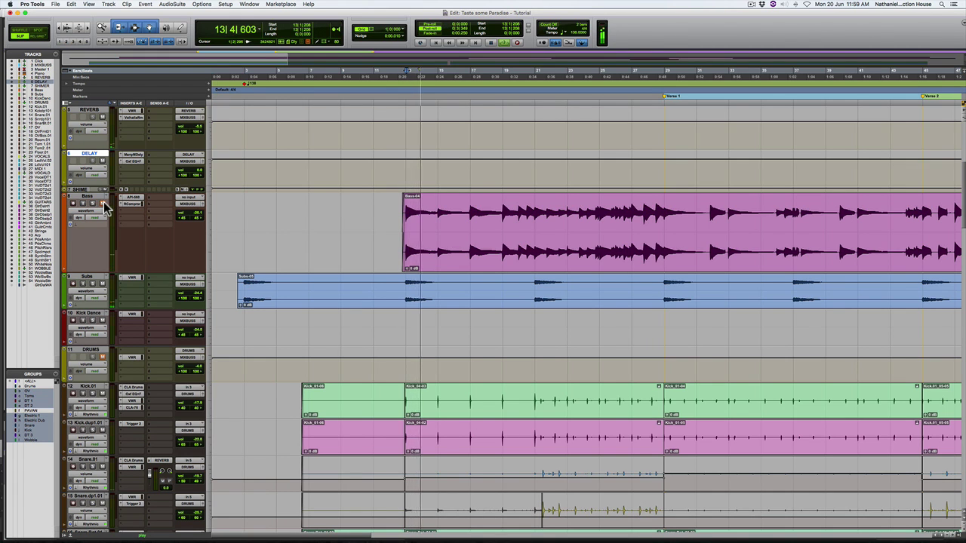
scroll(105, 247, "up", 6)
key("space")
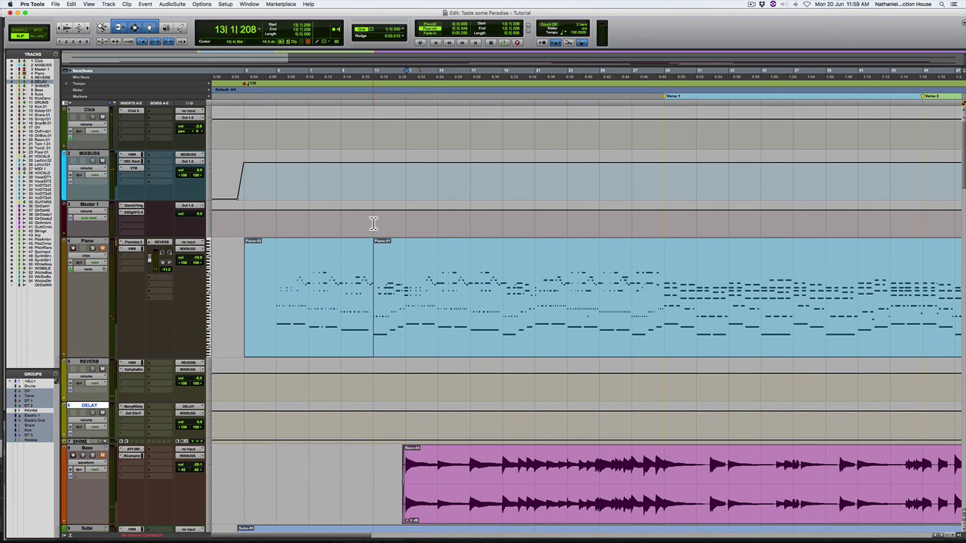
Place the playback cursor late in bar 10 on the Master 1 track and show the whole song on the timeline
left_click(373, 225)
key("super+bracketleft")
scroll(377, 226, "right", 5)
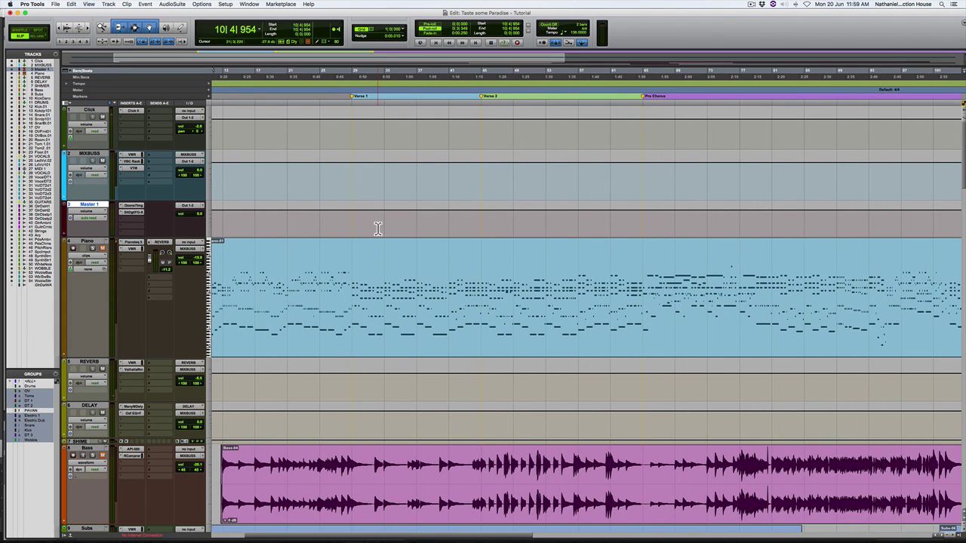
key("super+bracketleft")
scroll(378, 229, "right", 5)
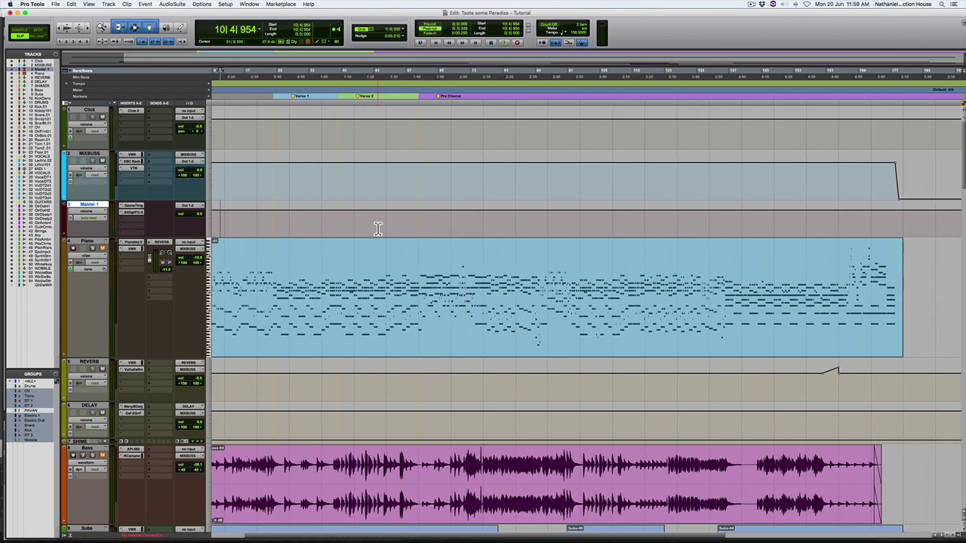
key("super+bracketleft")
scroll(377, 229, "down", 8)
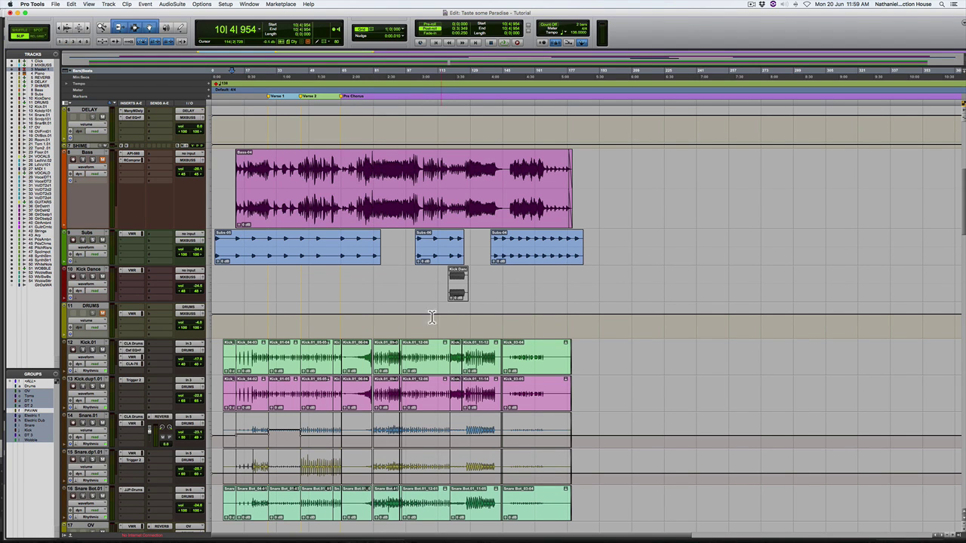
Check the middle of the song across the bass and drum tracks, playing from bar 83 on DRUMS and bar 87 on OV
left_click(378, 323)
key("super+bracketright")
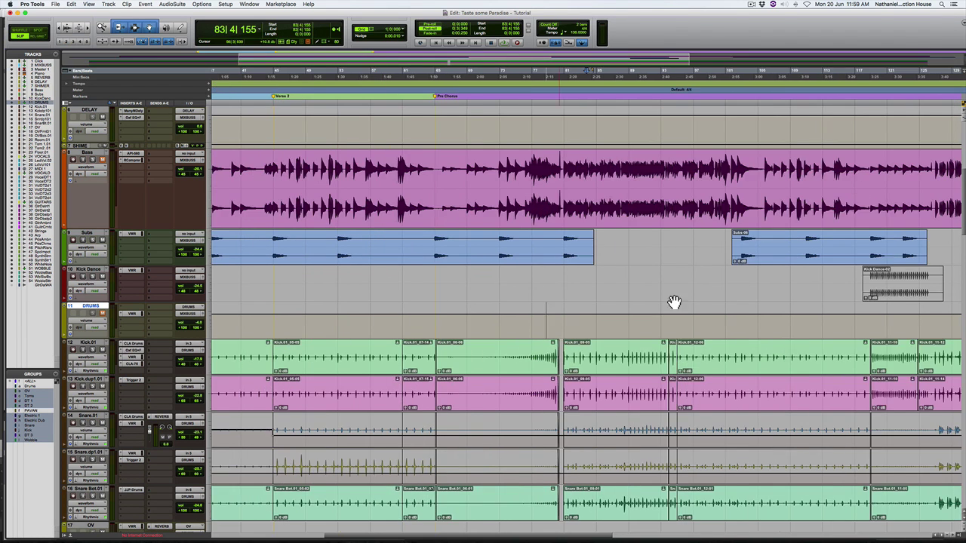
scroll(690, 296, "down", 5)
scroll(687, 298, "up", 9)
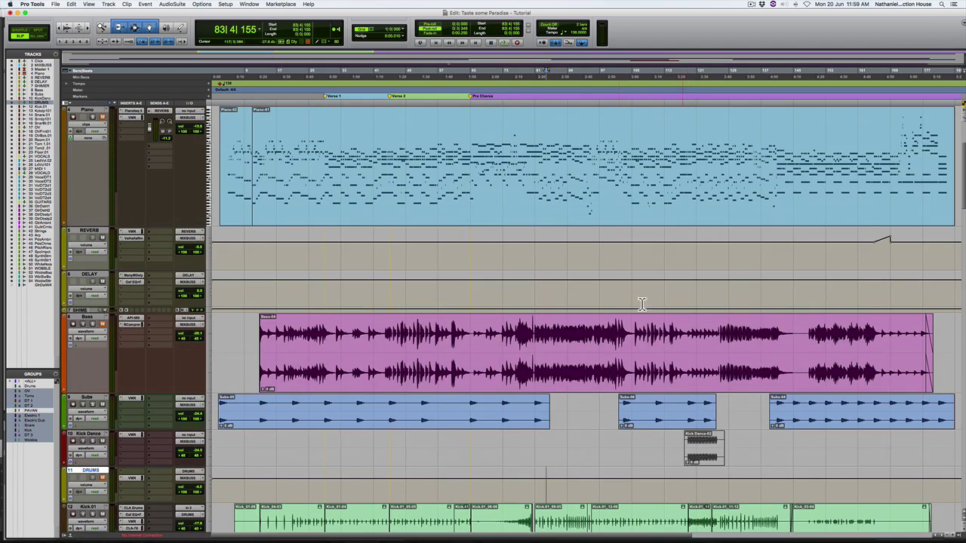
key("space")
scroll(532, 306, "down", 4)
scroll(533, 306, "down", 6)
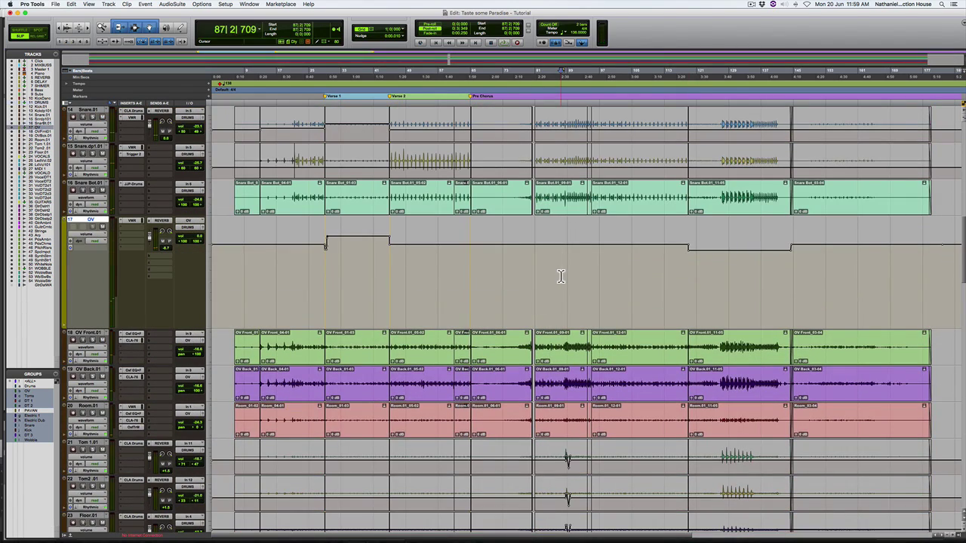
scroll(563, 276, "up", 15)
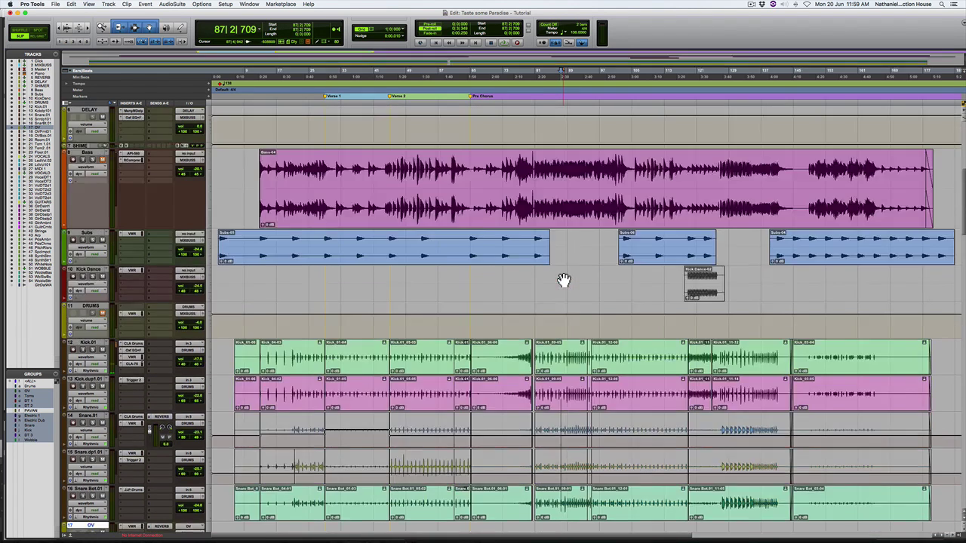
Select the song on the MIXBUSS track from the end of its volume fade-out at bar 184 back to the session start
key("super+bracketleft")
left_click(585, 178)
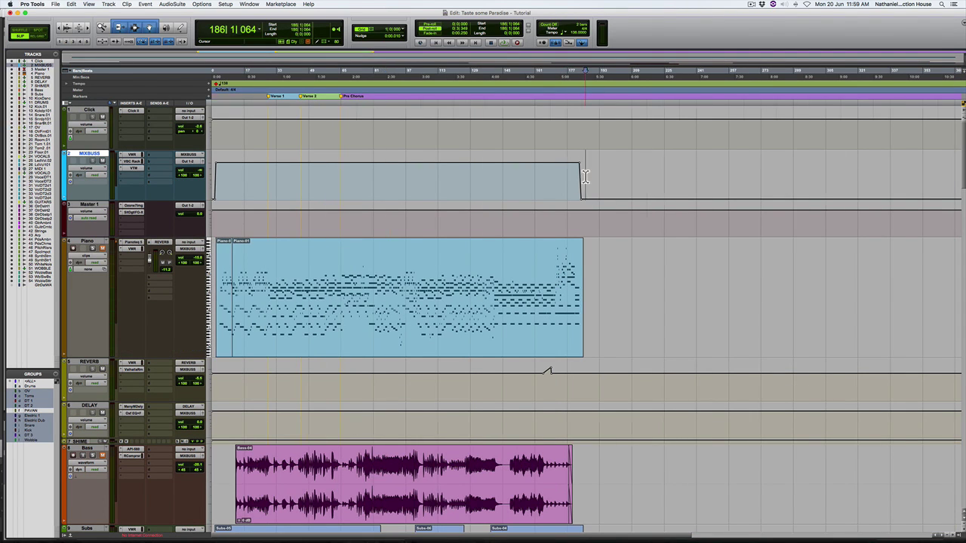
key("super+bracketright")
key("super+bracketright")
key("super+bracketright")
key("super+bracketright")
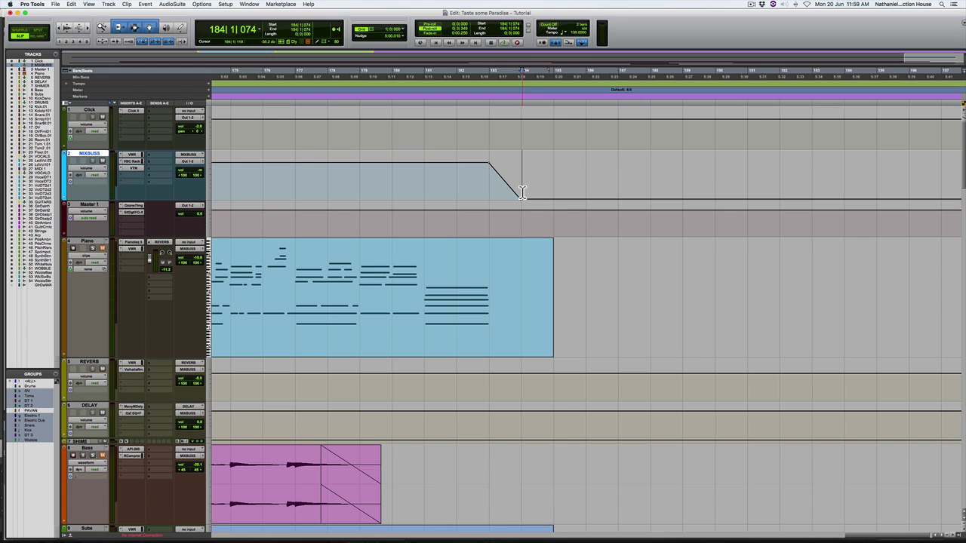
key("shift+Return")
key("Left")
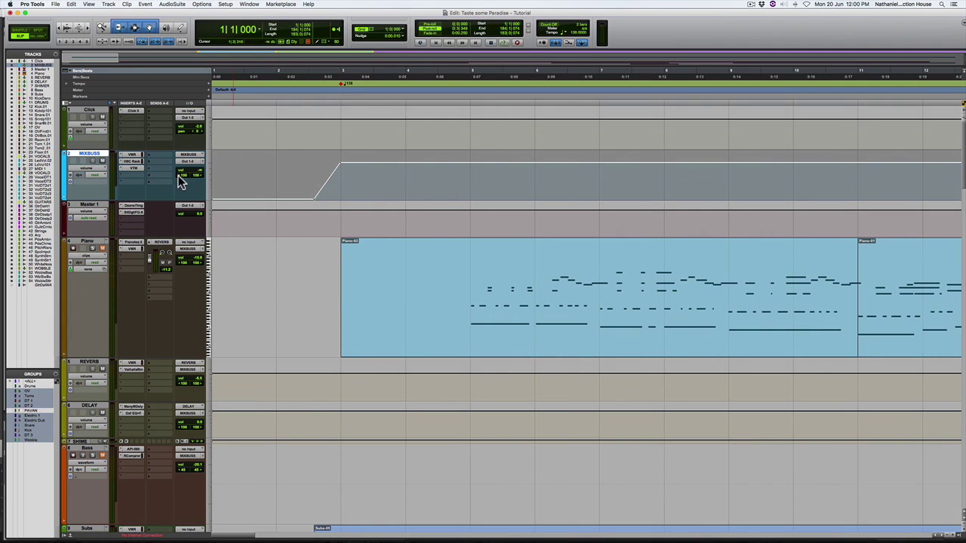
key("super+bracketleft")
key("super+bracketleft")
key("alt+super+b")
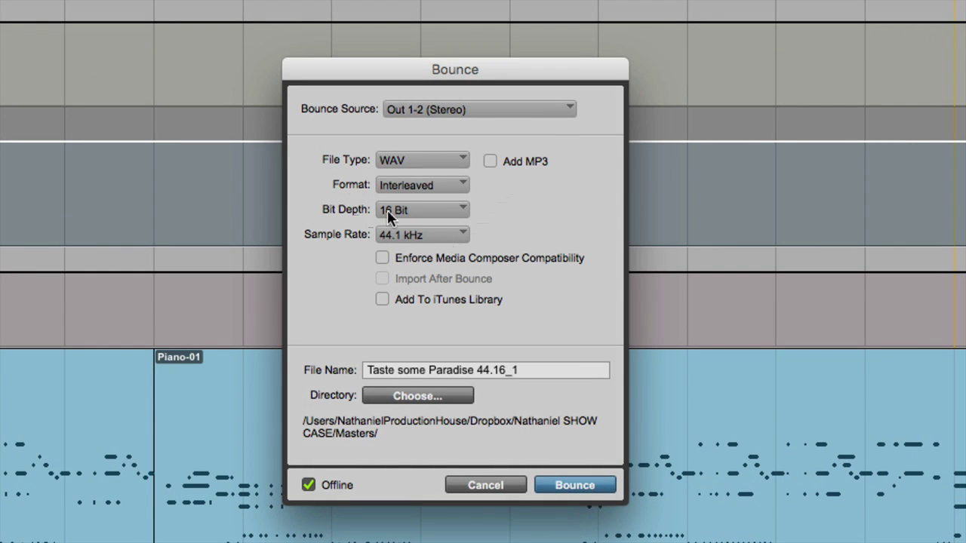
left_click(426, 235)
left_click(423, 250)
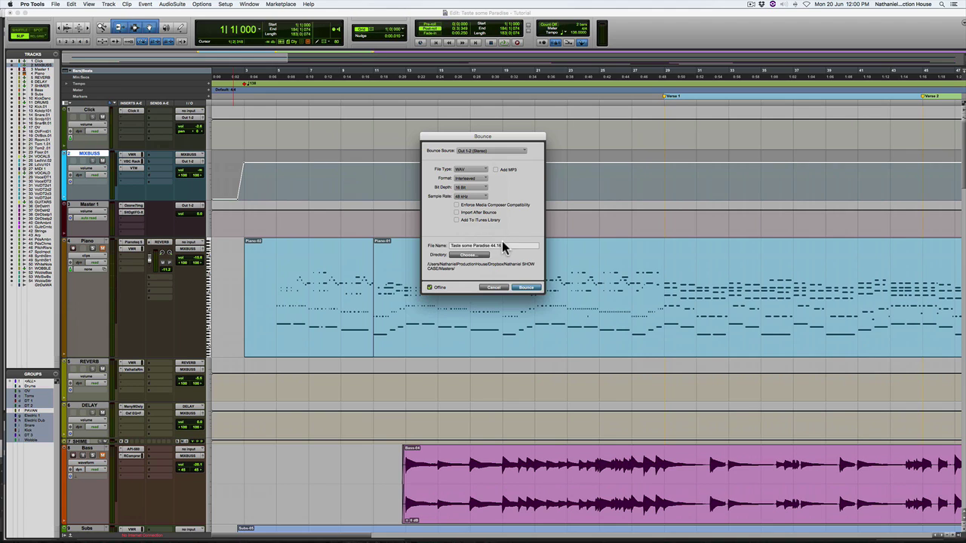
key("Escape")
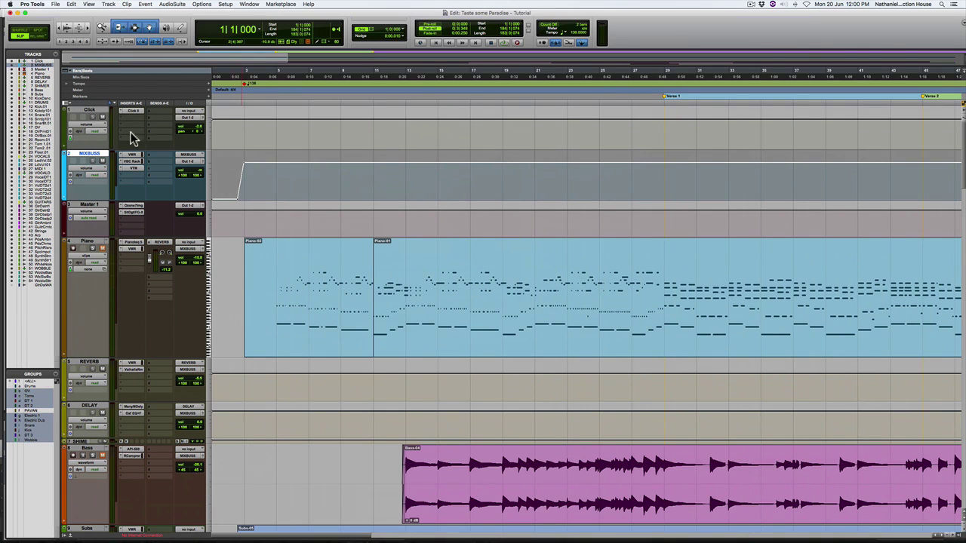
Play the selected song from the session start, stop it, and show more of the timeline
key("space")
key("space")
key("r")
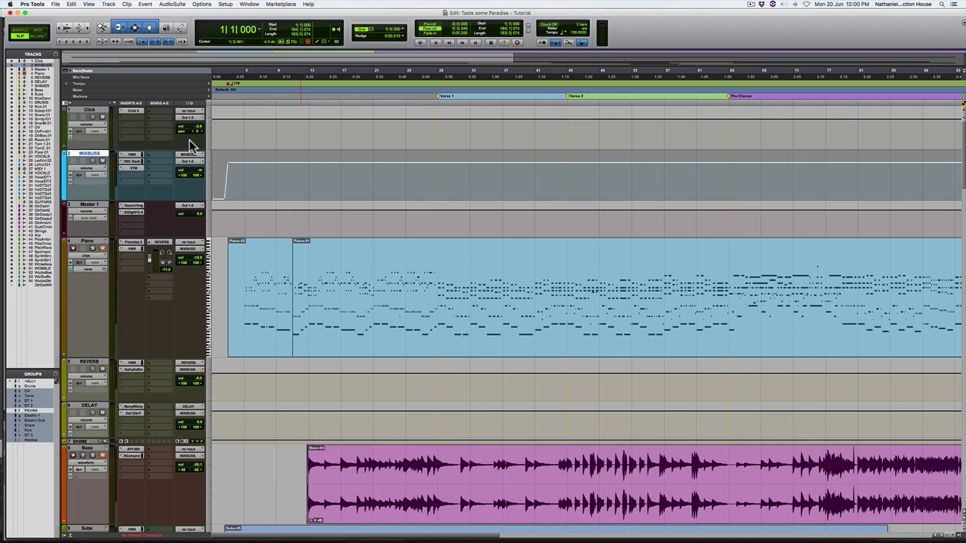
key("alt+super+b")
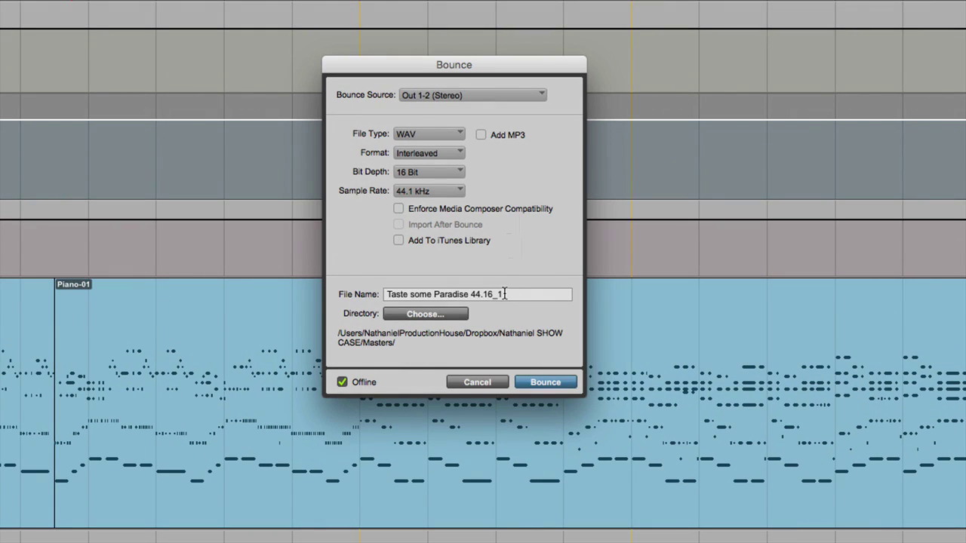
left_click_drag(505, 294, 473, 296)
type("with CLICK")
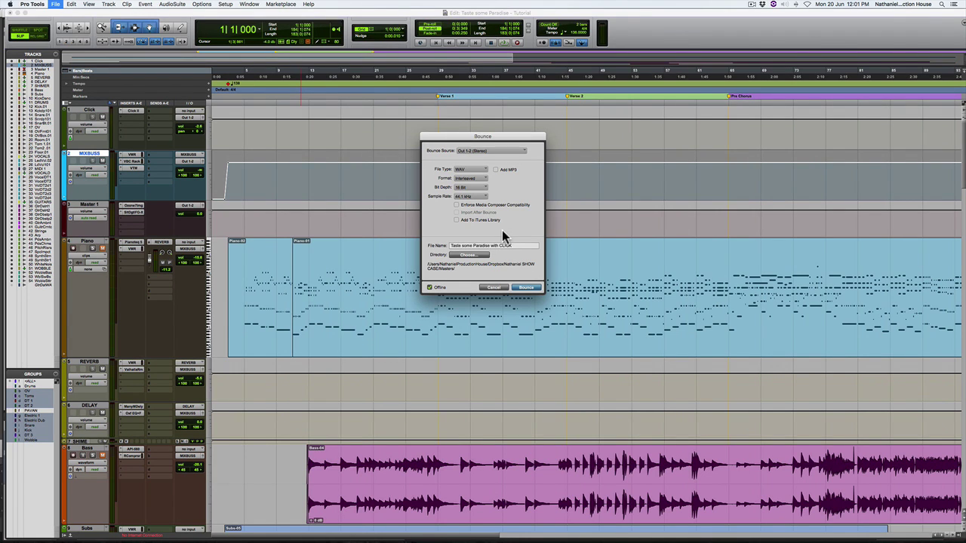
key("Return")
key("space")
Name the bounce file "Taste some Paradise with CLICK" and create a Backing Tracks folder on the Desktop as its destination
key("super+alt+b")
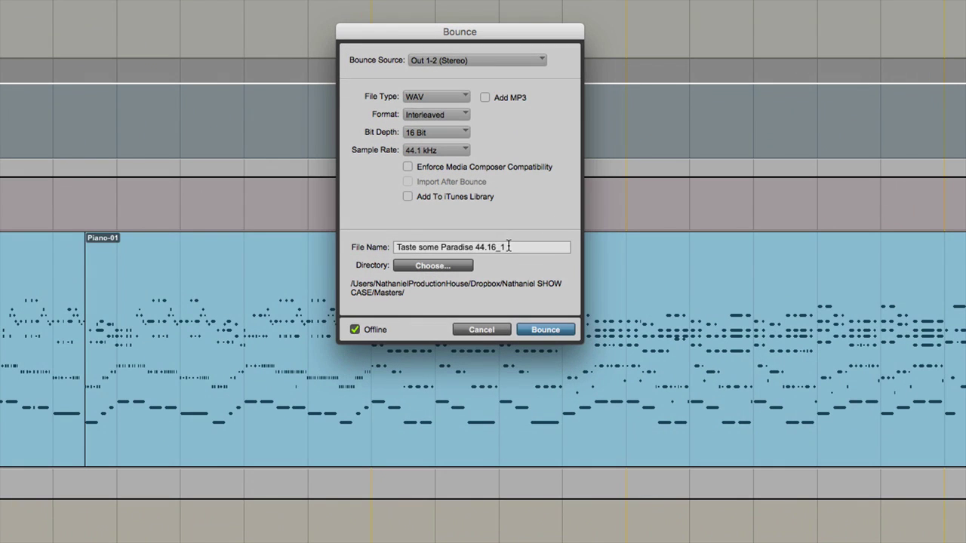
left_click_drag(505, 245, 491, 244)
type("with CLICK")
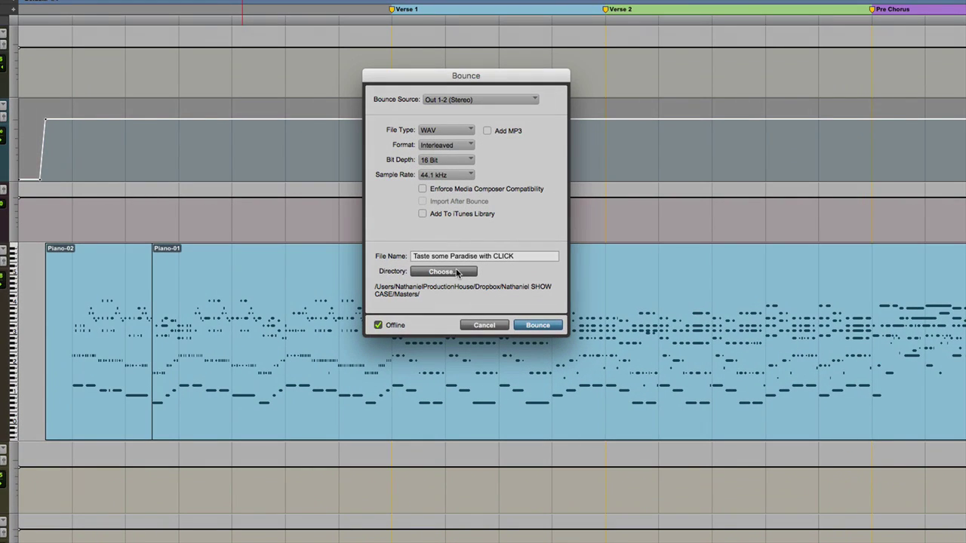
left_click(453, 265)
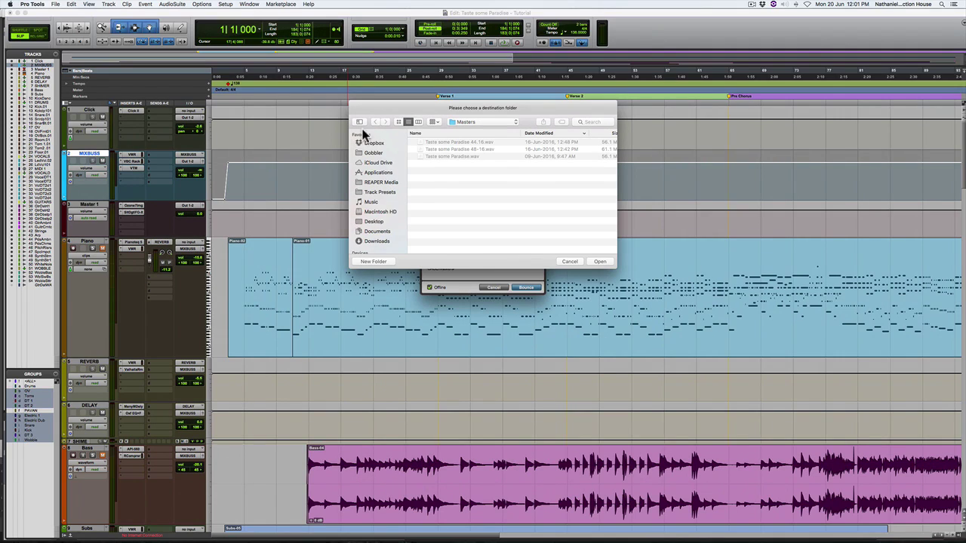
left_click(377, 222)
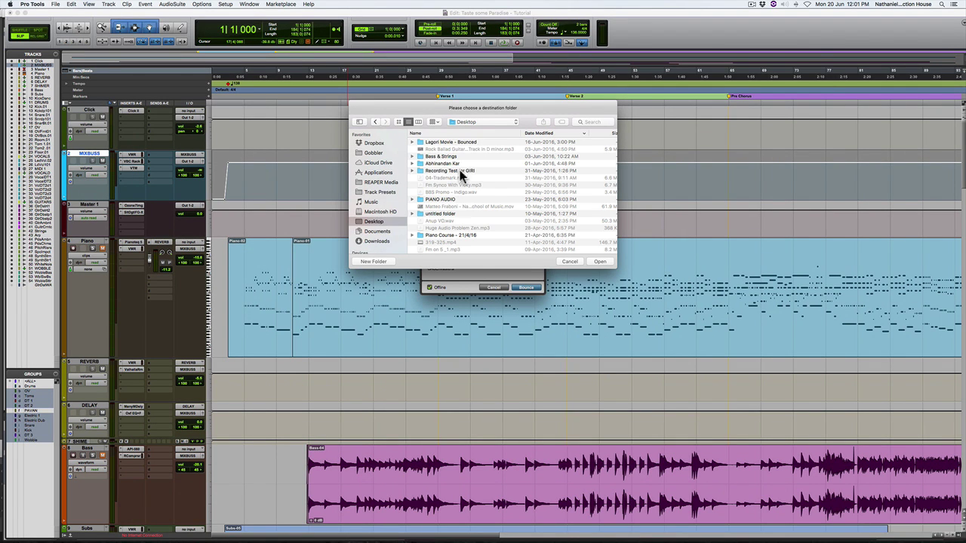
left_click(373, 261)
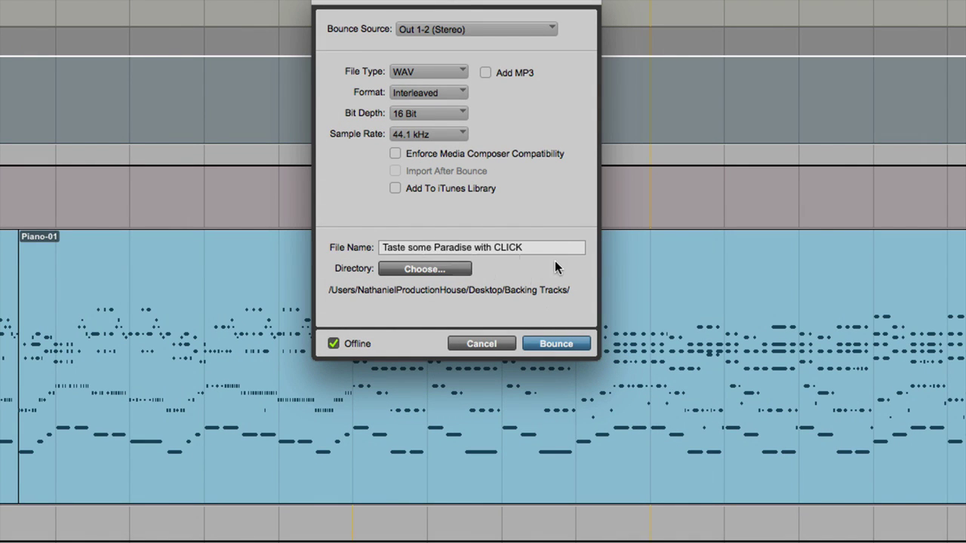
Bounce the song with click offline as an interleaved 16-bit, 44.1 kHz WAV file
left_click(557, 341)
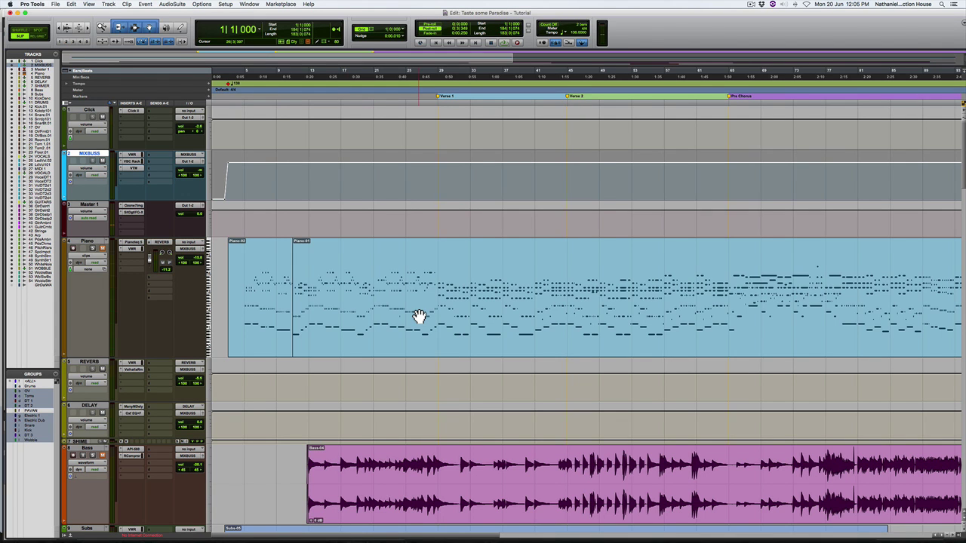
Examine where the bass and drum clips enter, placing the edit cursor just before bar 13 on the Kick Dance and DELAY tracks
key("super+bracketright")
scroll(419, 316, "down", 5)
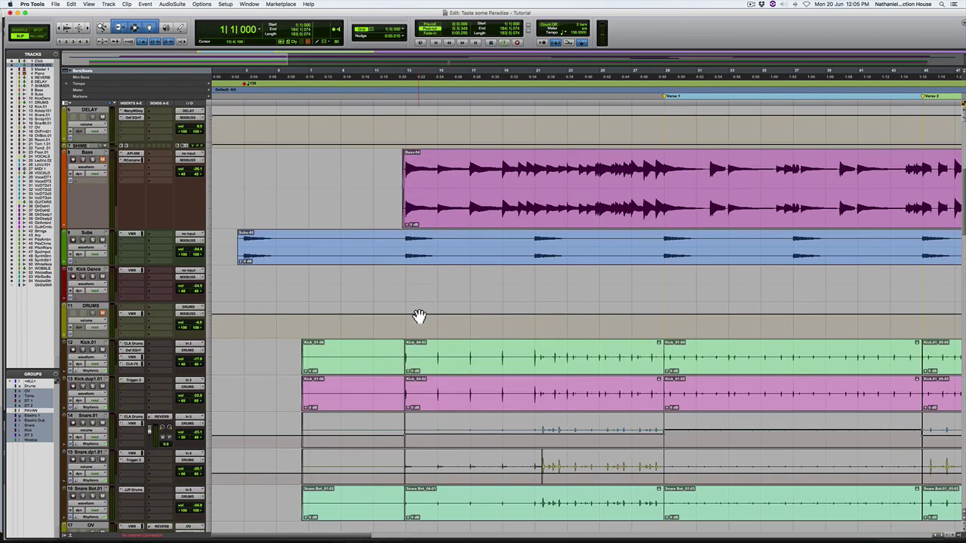
scroll(418, 315, "up", 5)
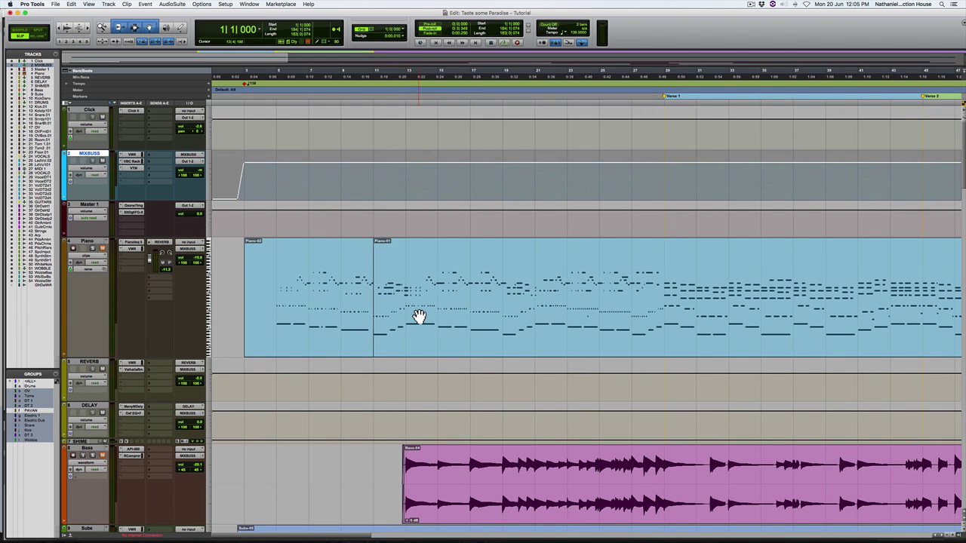
scroll(419, 316, "down", 2)
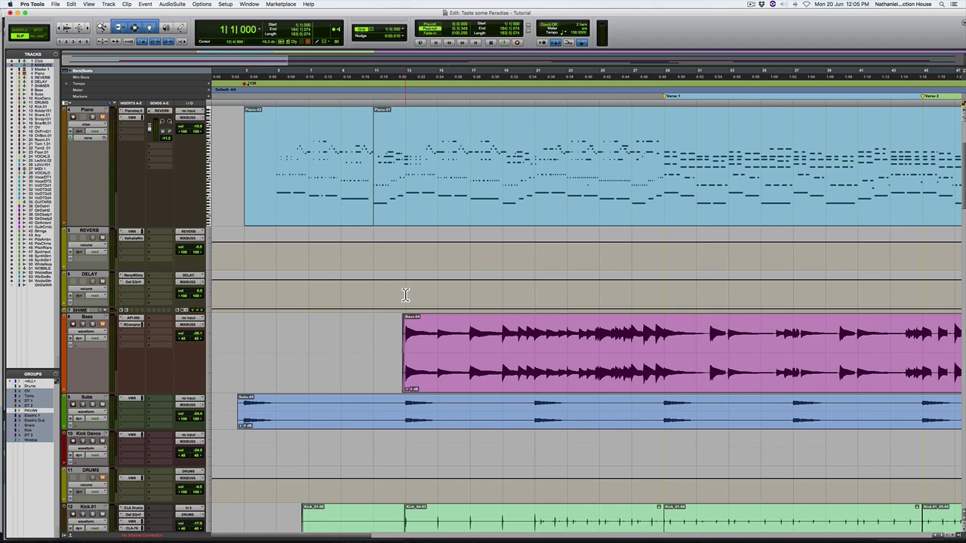
scroll(405, 295, "down", 12)
scroll(405, 295, "up", 5)
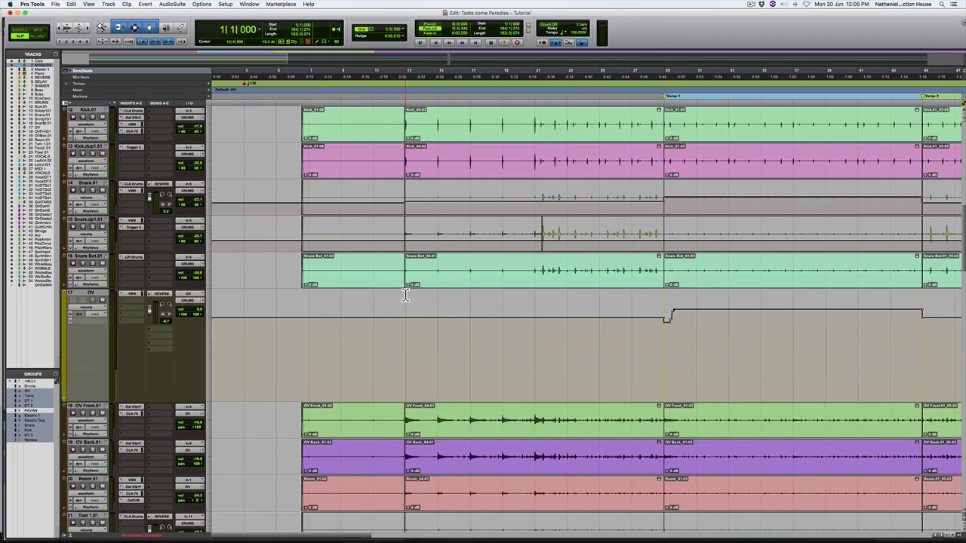
scroll(405, 295, "up", 5)
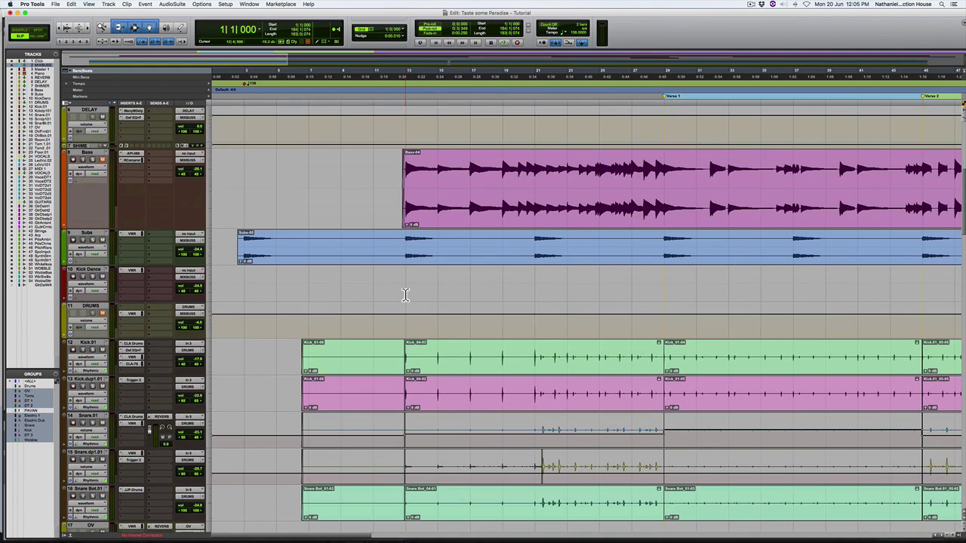
left_click(406, 283)
key("super+bracketright")
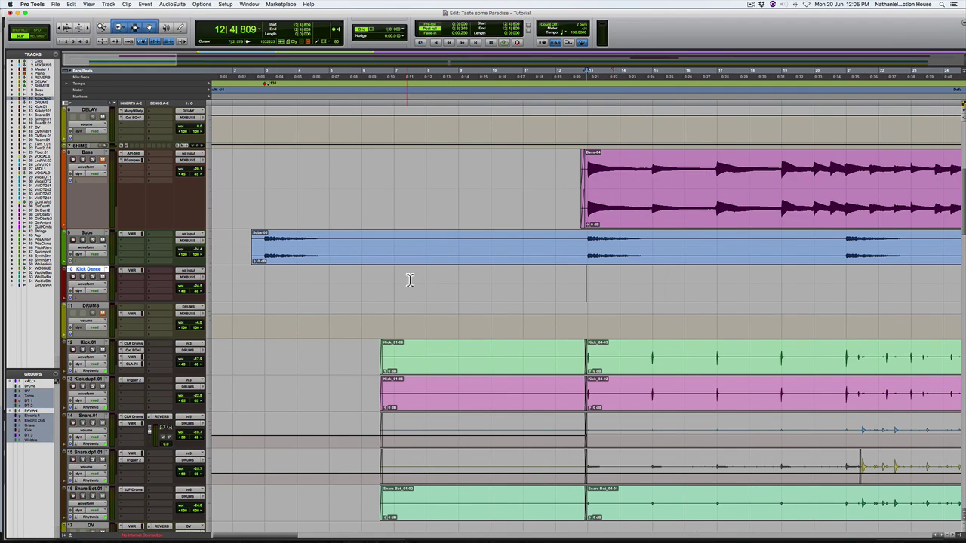
left_click(584, 136)
key("super+bracketleft")
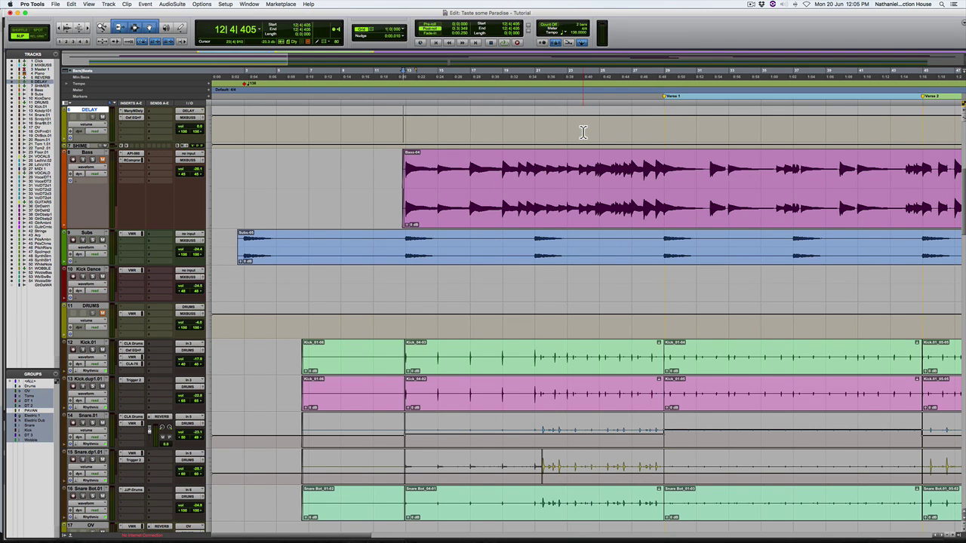
Review the arrangement across the piano, drum, overhead, vocal and guitar tracks, then check the full-length bass and drum clips
scroll(583, 132, "up", 5)
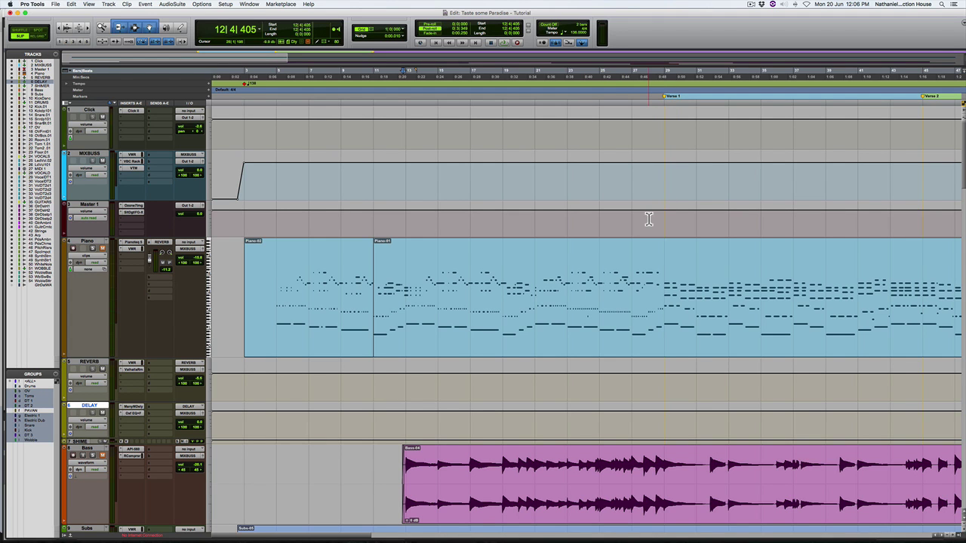
scroll(648, 219, "down", 10)
key("r")
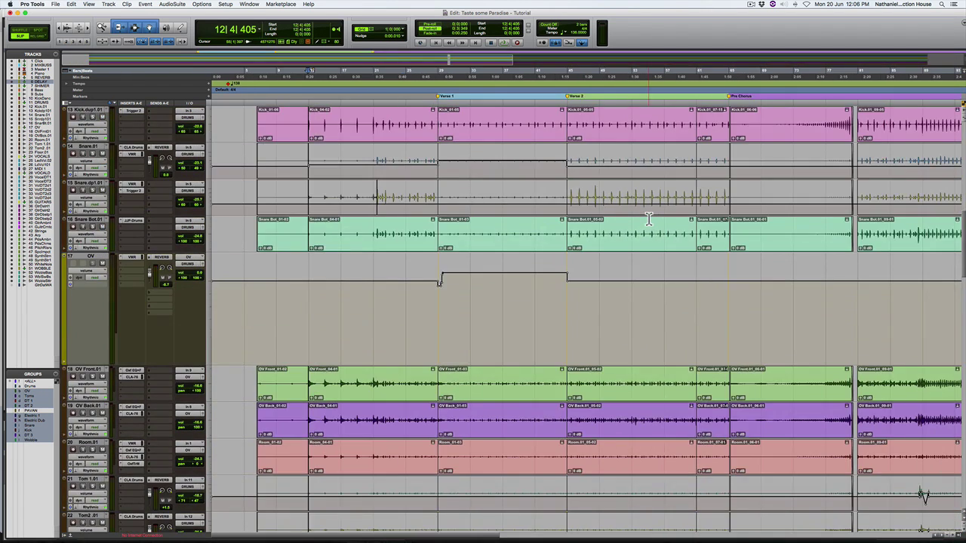
scroll(649, 219, "down", 10)
scroll(108, 225, "down", 5)
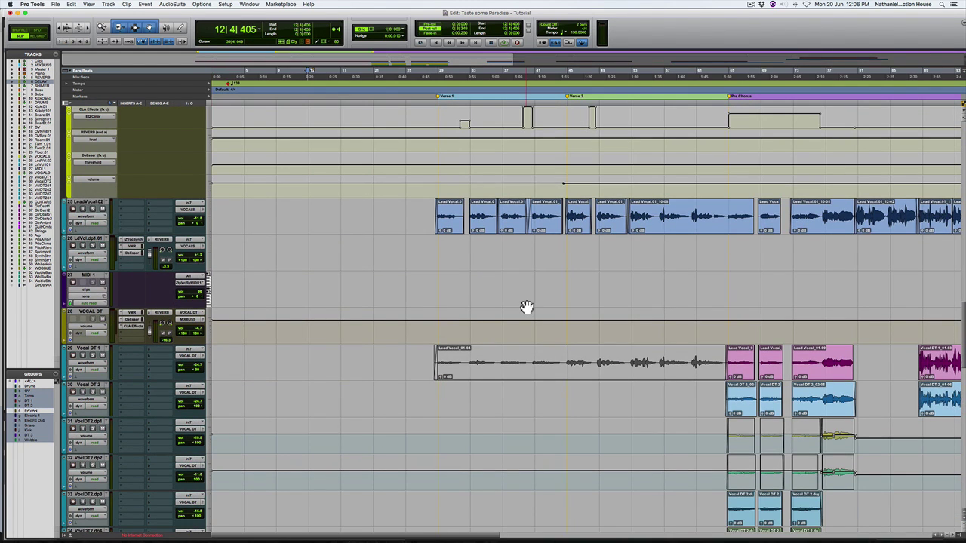
scroll(526, 307, "down", 5)
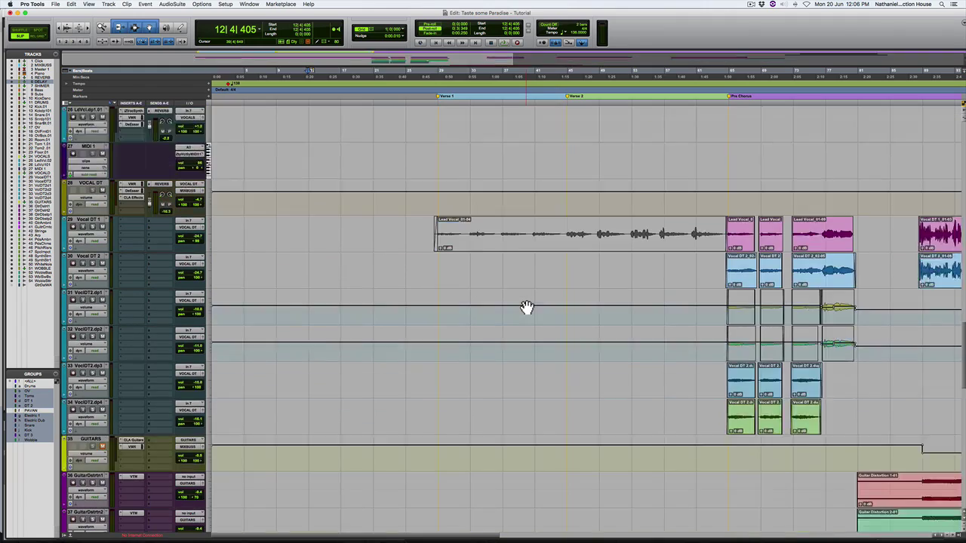
scroll(527, 303, "up", 20)
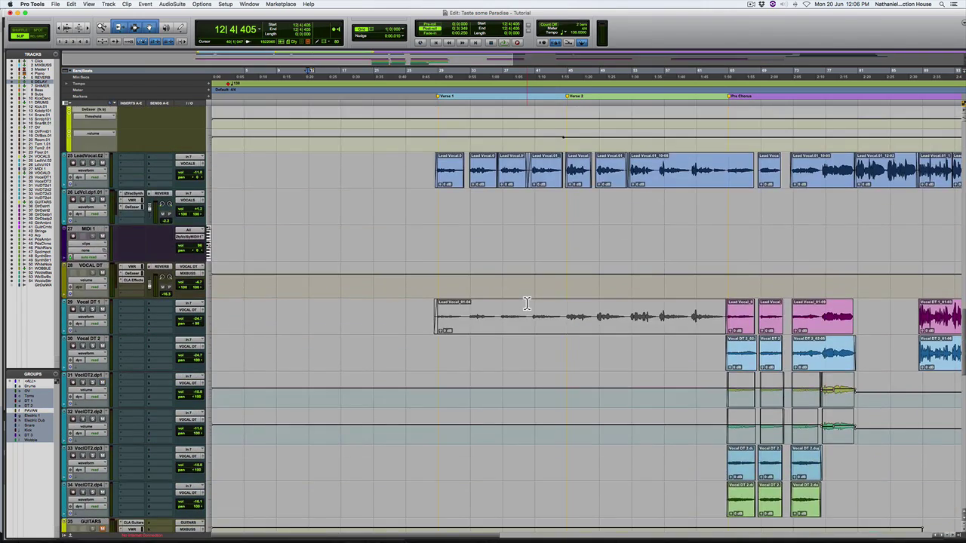
scroll(527, 307, "down", 7)
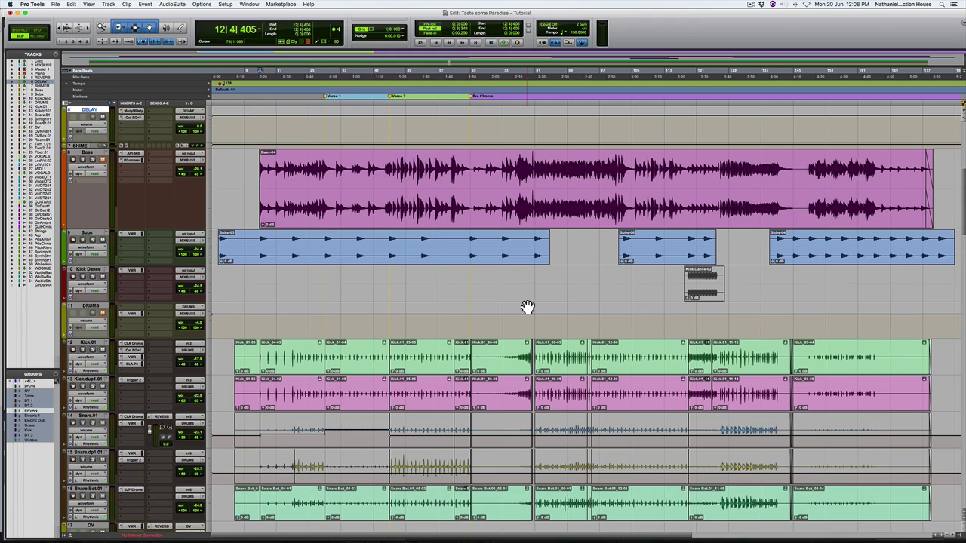
Check the gap in the drum clips around bar 81 by playing from just before that bar on the DRUMS track
left_click(535, 130)
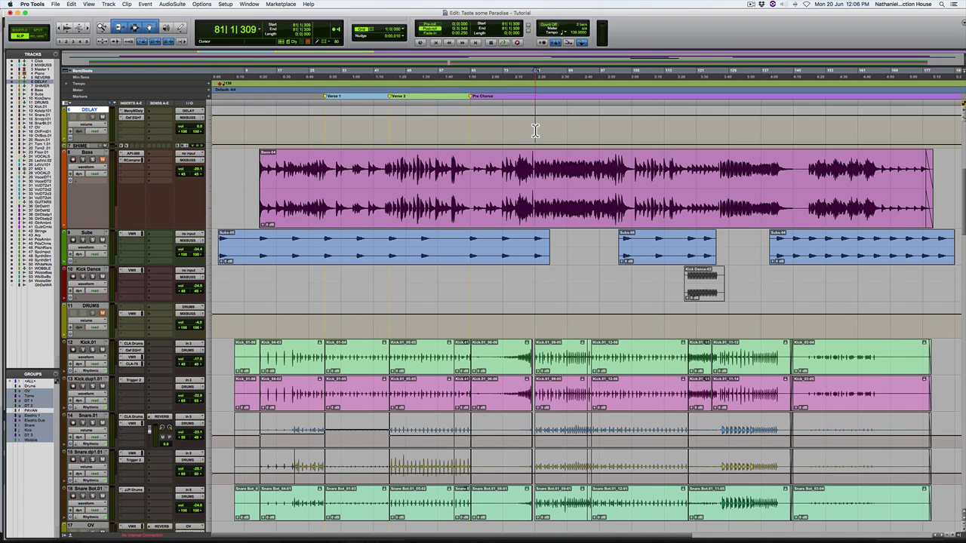
left_click(537, 324)
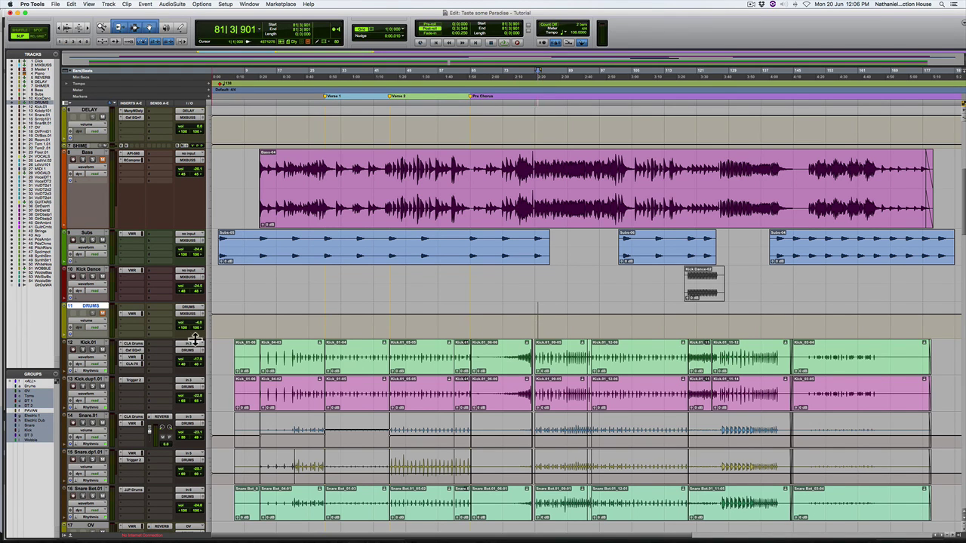
key("super+bracketright")
key("super+bracketright")
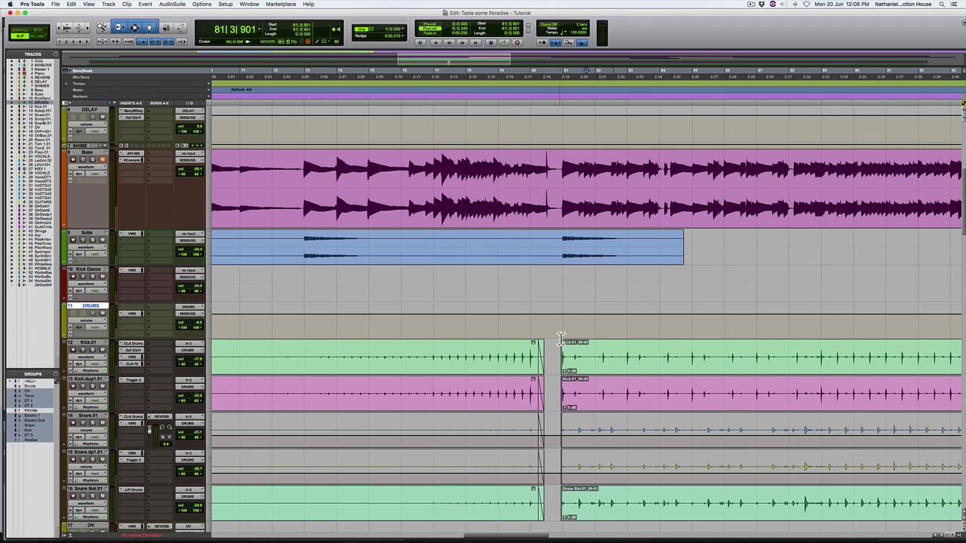
left_click(561, 327)
key("space")
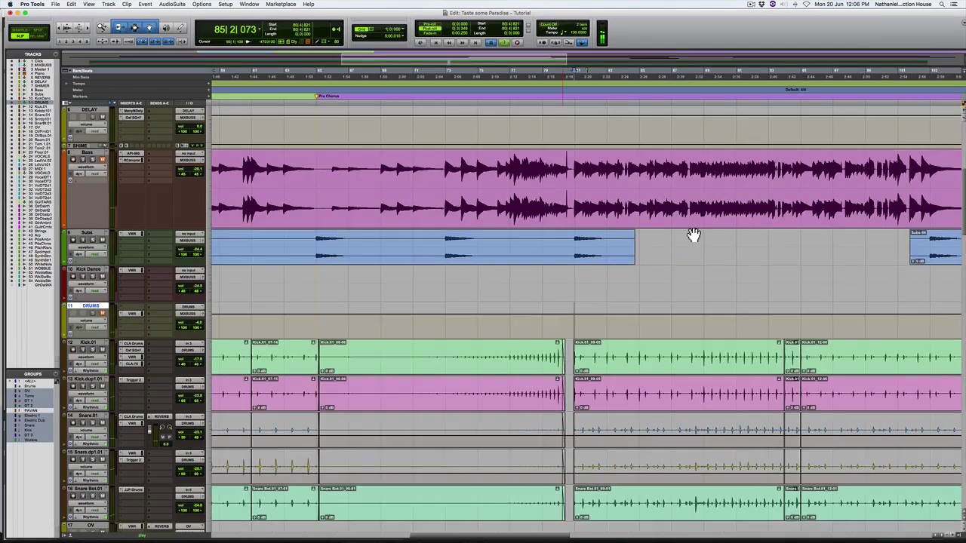
key("space")
Select the MIXBUSS track from the end of its volume fade-out at bar 184 back to the session start
scroll(692, 236, "up", 5)
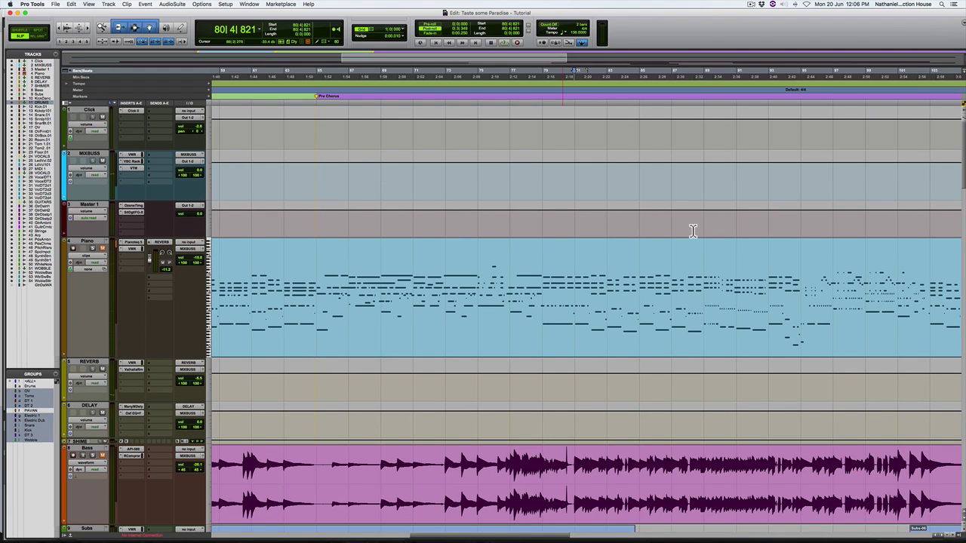
key("super+bracketleft")
key("super+bracketleft")
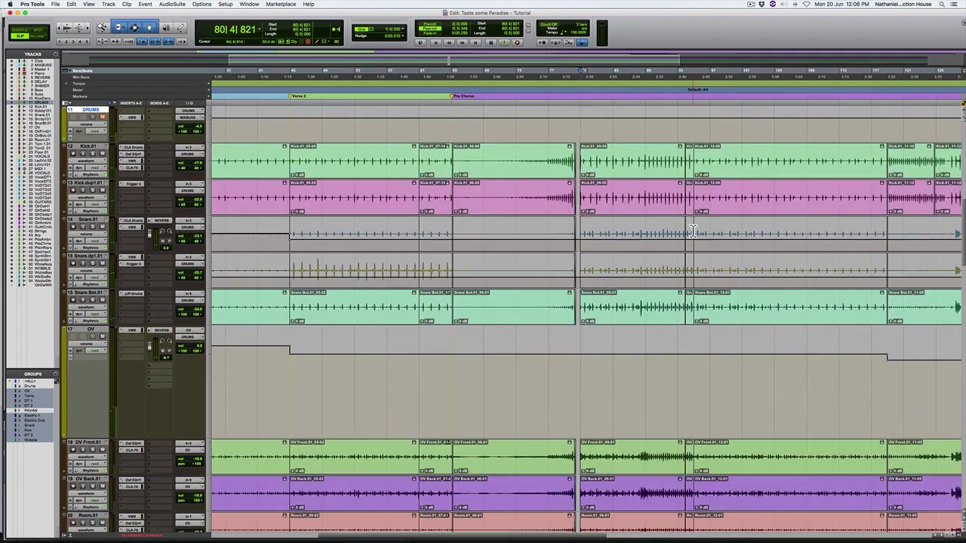
key("super+bracketleft")
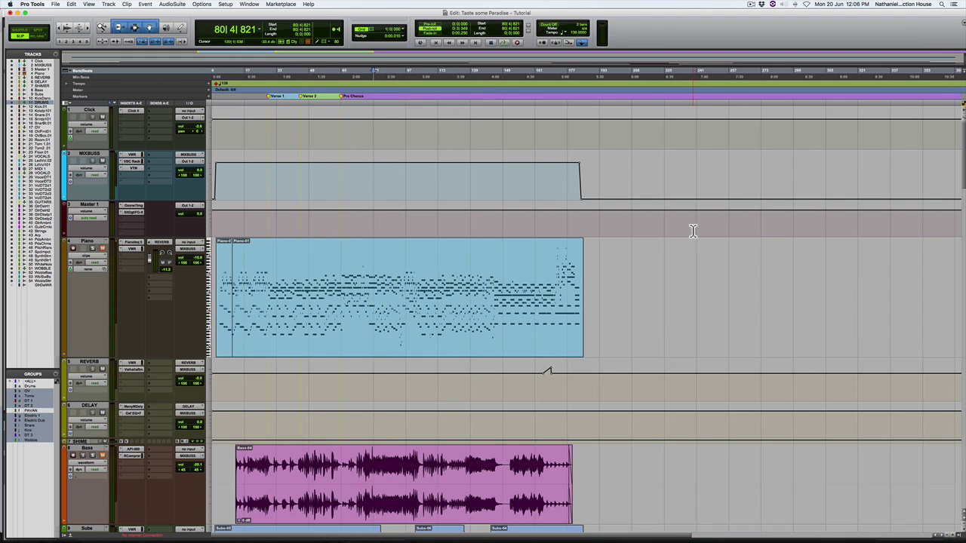
key("super+bracketright")
scroll(693, 231, "right", 10)
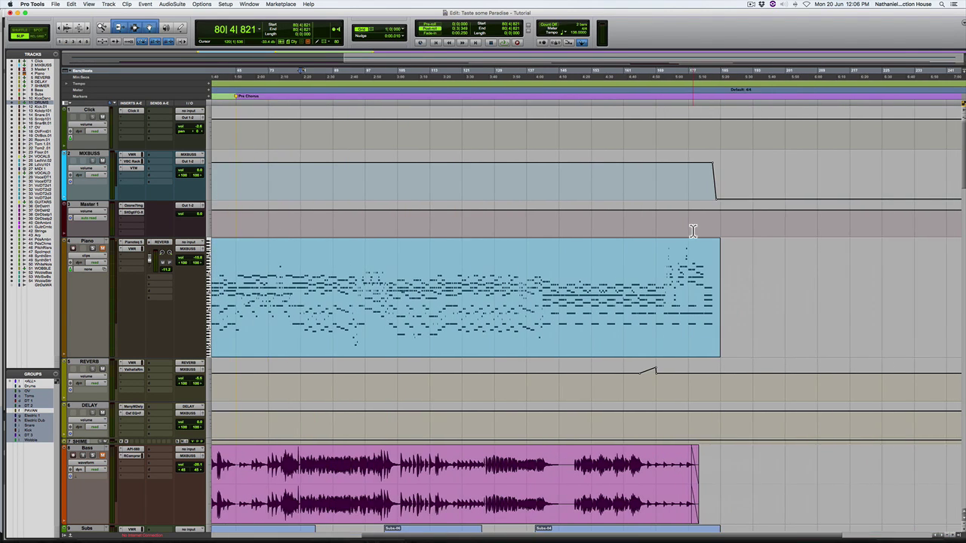
scroll(694, 230, "right", 4)
left_click(583, 178)
key("super+bracketright")
key("super+bracketright")
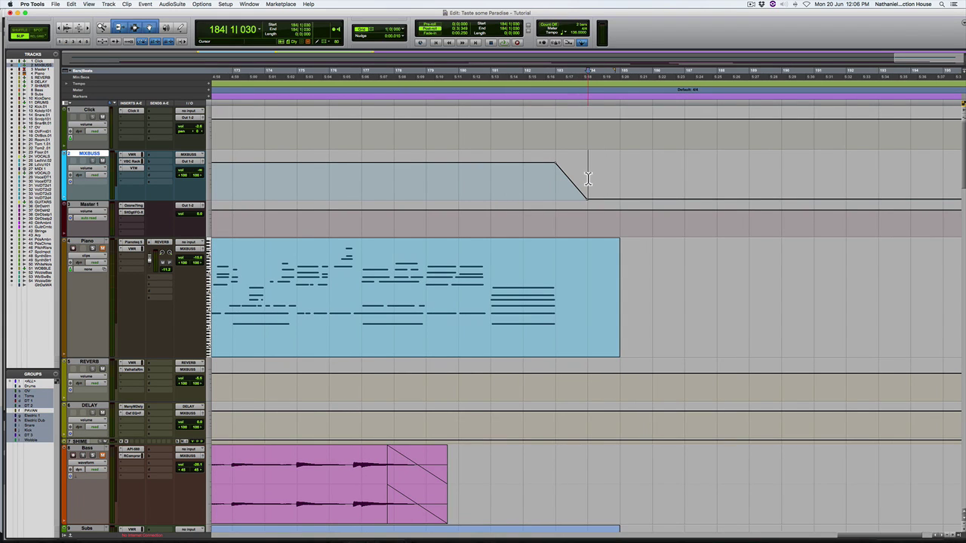
key("super+bracketleft")
key("super+bracketleft")
key("Return")
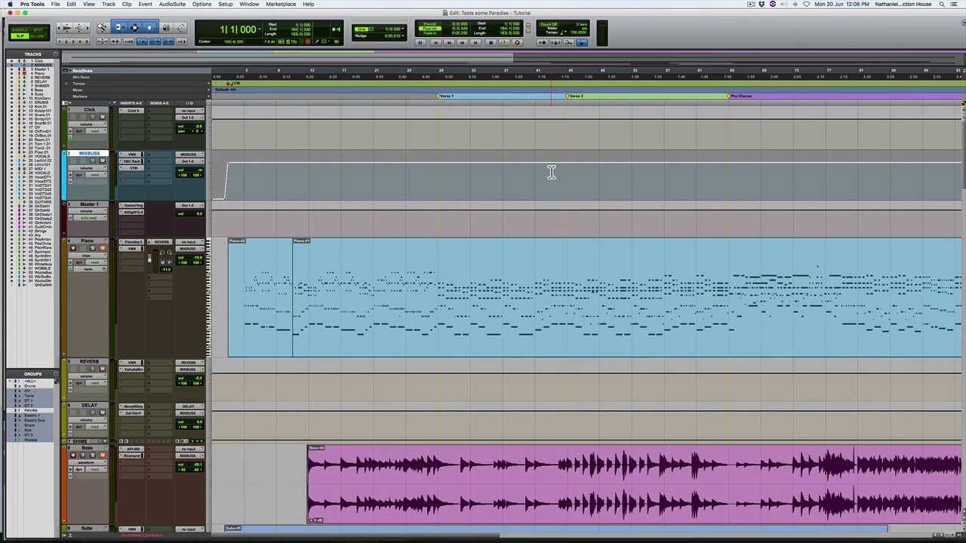
Play the opening bars of the selected song from the session start and stop playback
key("space")
key("super+bracketright")
key("super+bracketright")
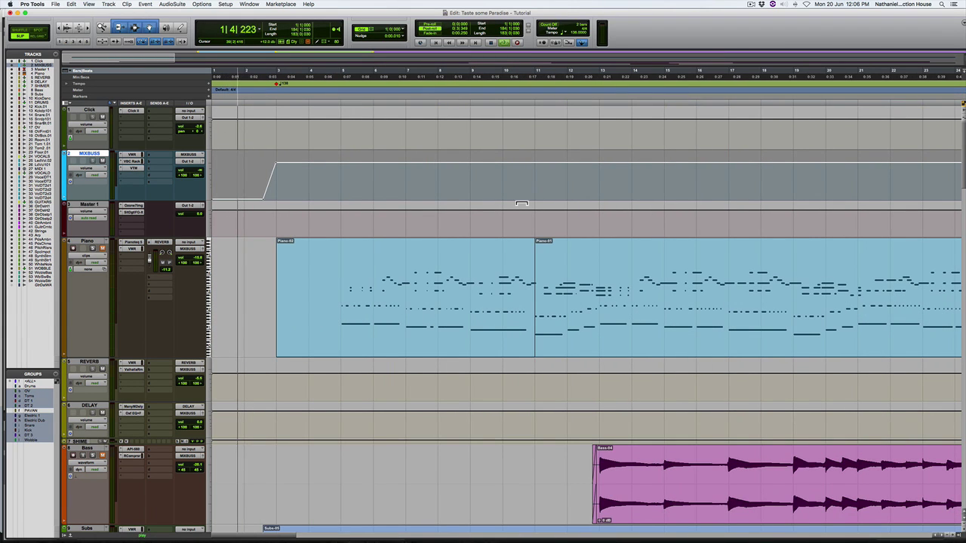
key("space")
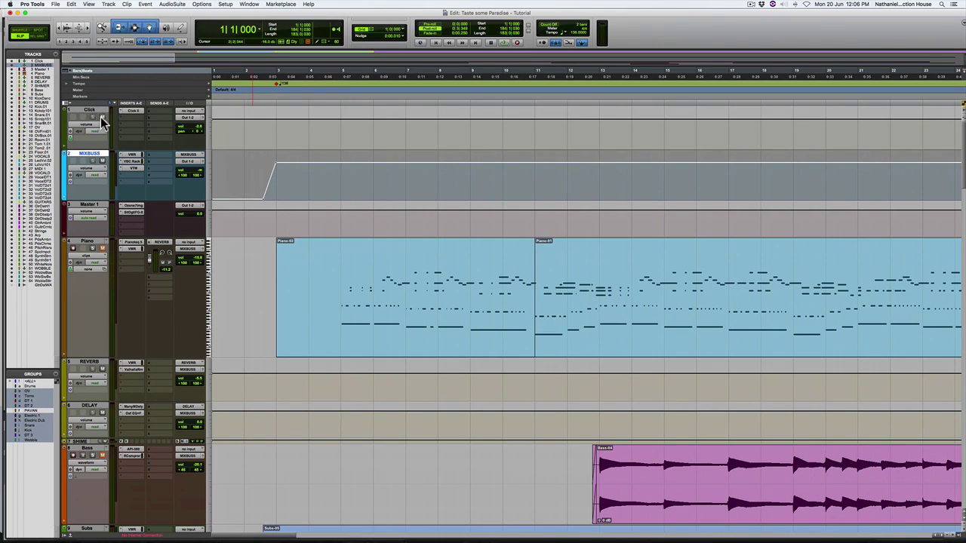
Play the song's opening once more, stop, and check the MIXBUSS selection over the full song length
key("space")
key("space")
key("alt+a")
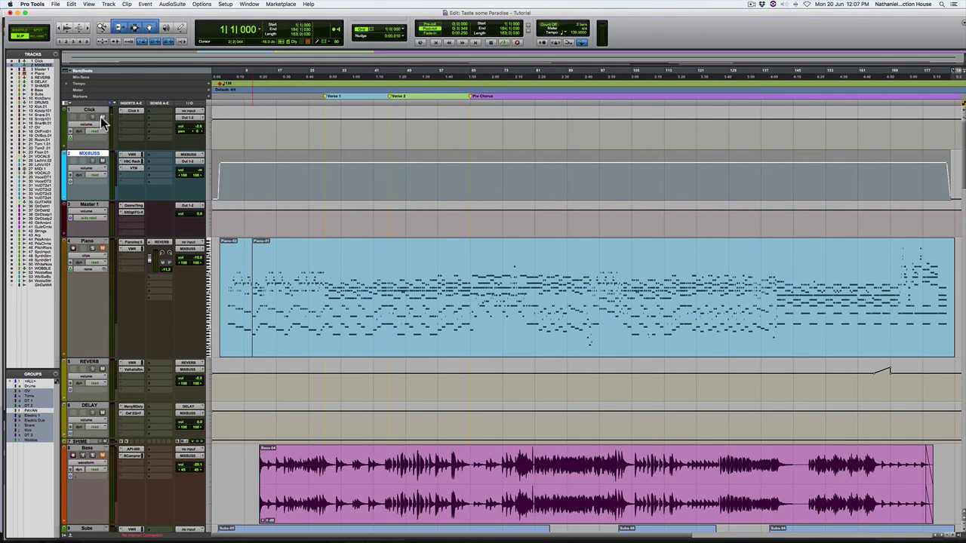
key("super+bracketleft")
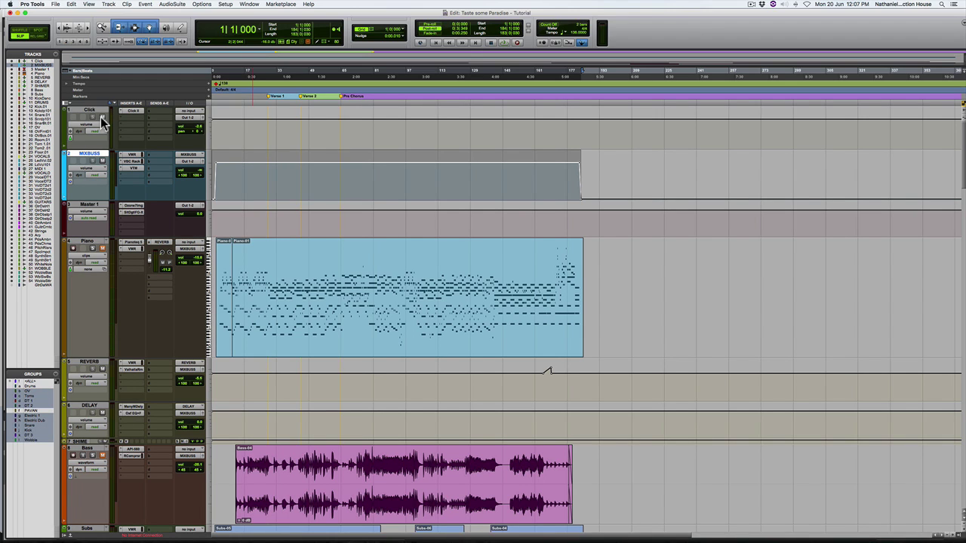
key("super+bracketright")
key("super+bracketright")
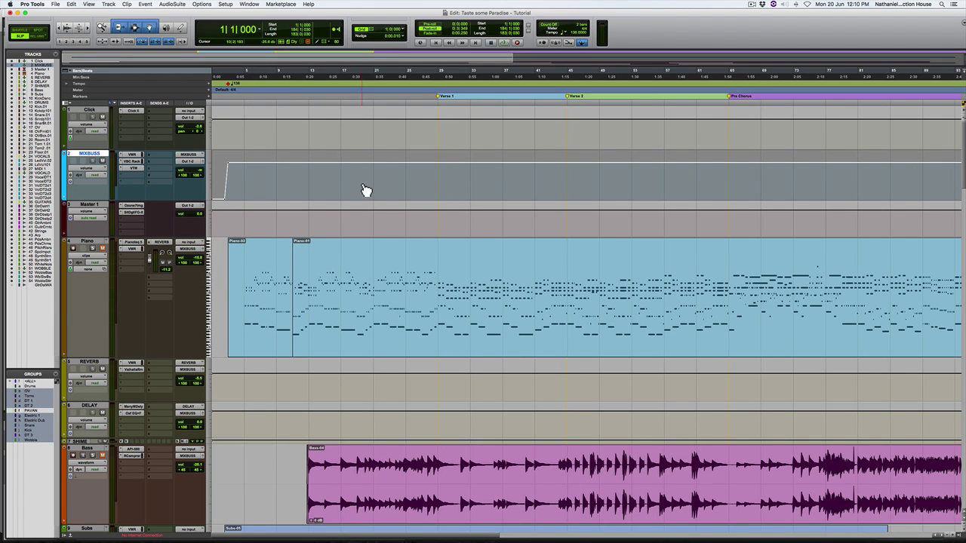
Bounce "Taste some Paradise without CLICK" offline to the Backing Tracks folder as a 16-bit WAV with a 44.1 kHz sample rate
key("alt+super+b")
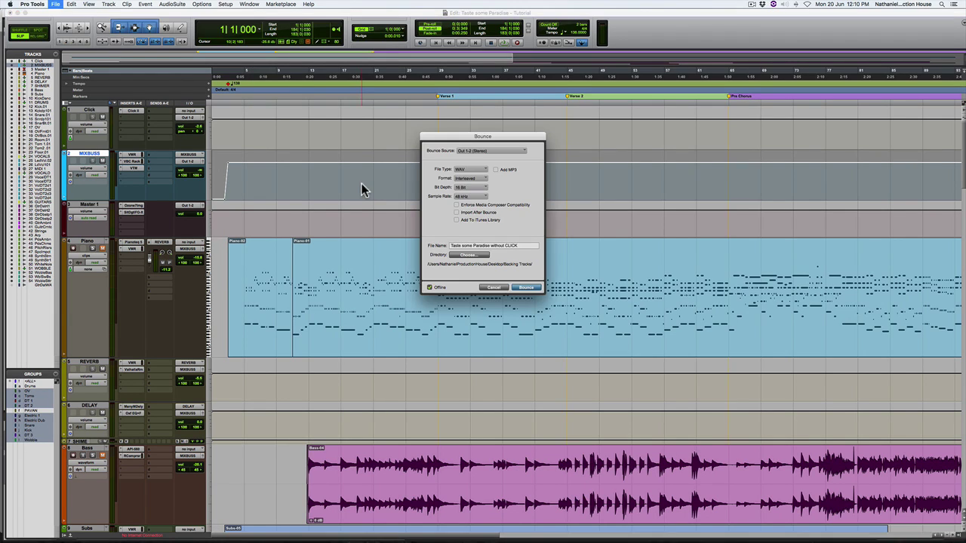
left_click(470, 197)
left_click(469, 190)
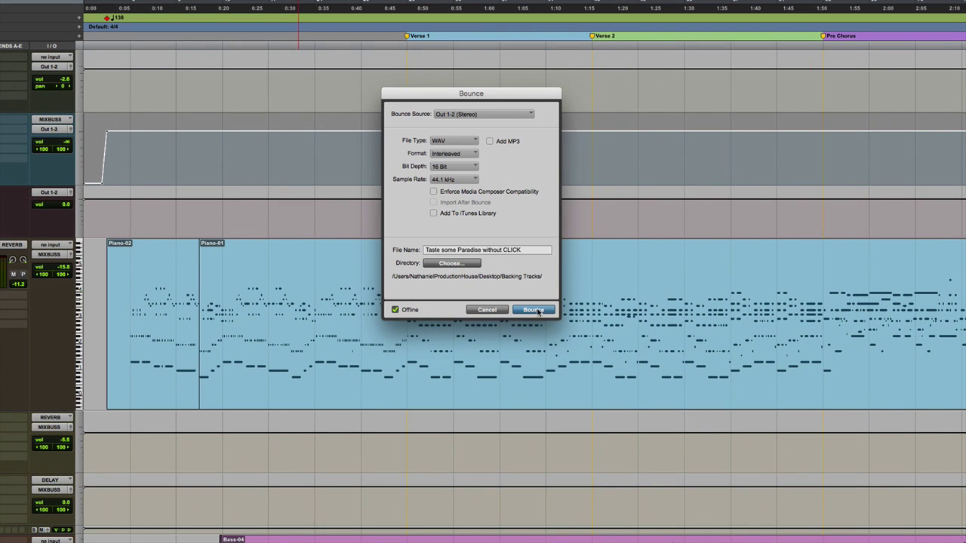
left_click(533, 310)
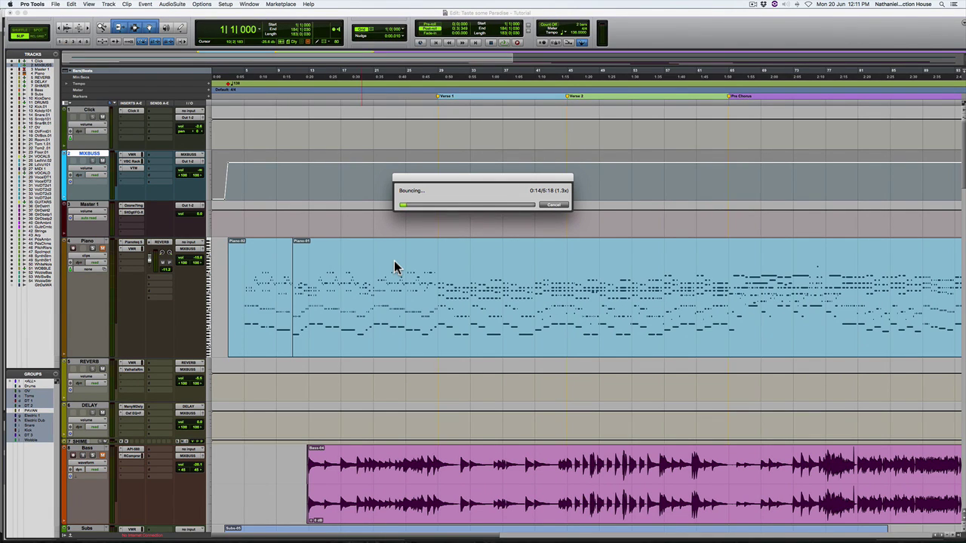
Switch to Finder, select "Taste some Paradise without CLICK.wav" in the Backing Tracks folder, and return to Pro Tools
key("super+Tab")
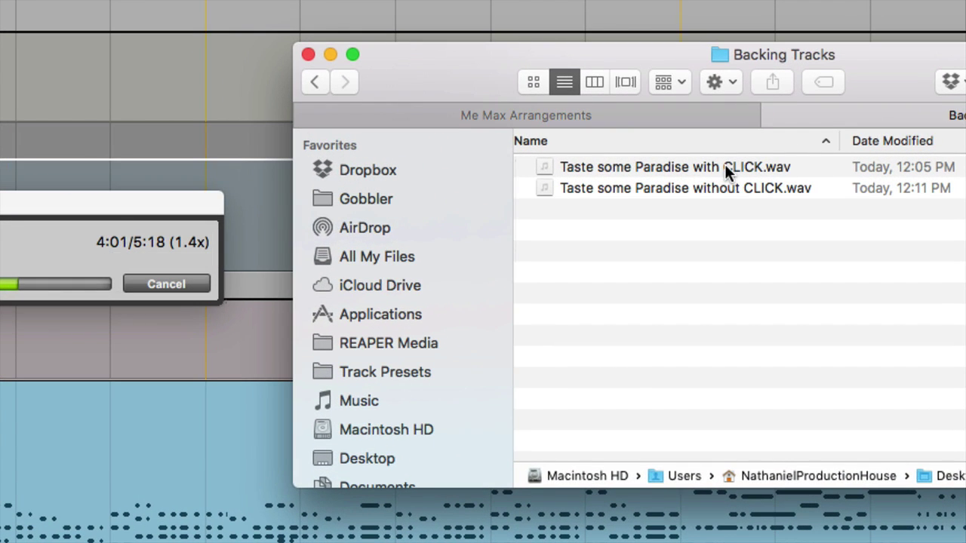
left_click(724, 189)
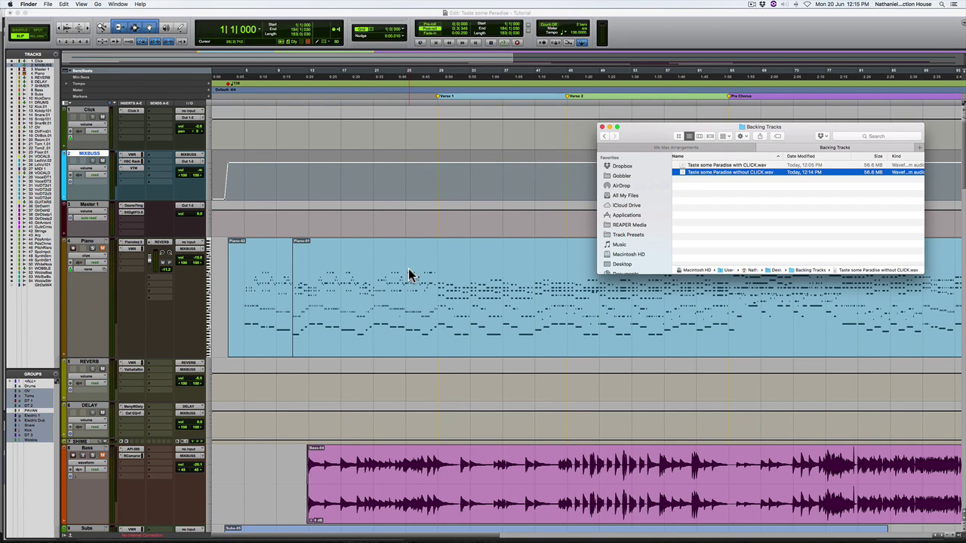
left_click(143, 313)
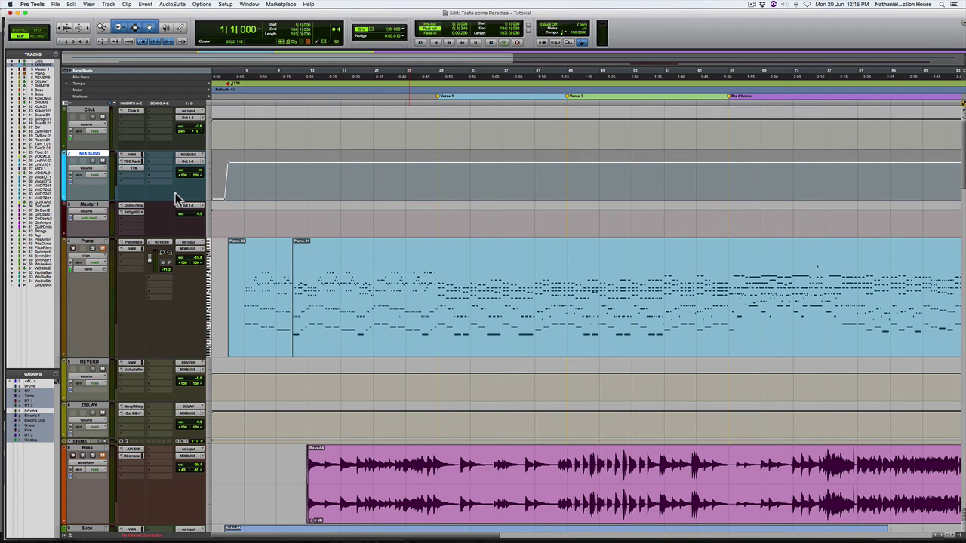
Show the whole song on the timeline and place the edit cursor on the Master 1 track just before the Pre Chorus marker
scroll(175, 192, "down", 8)
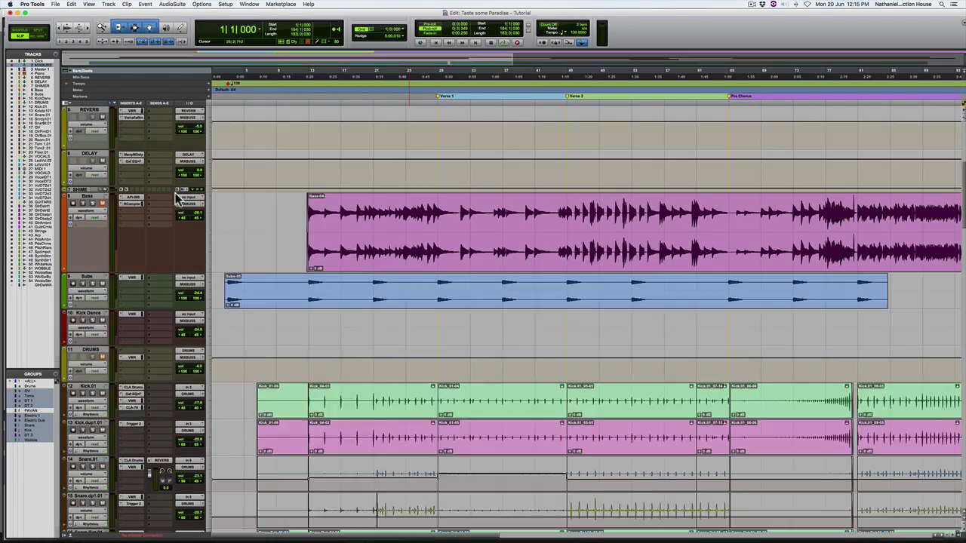
scroll(175, 198, "up", 8)
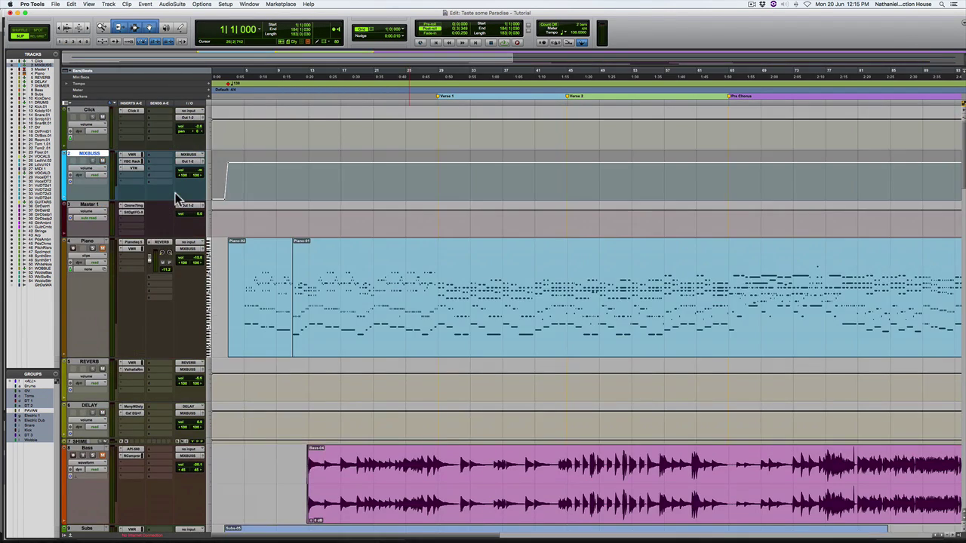
key("r")
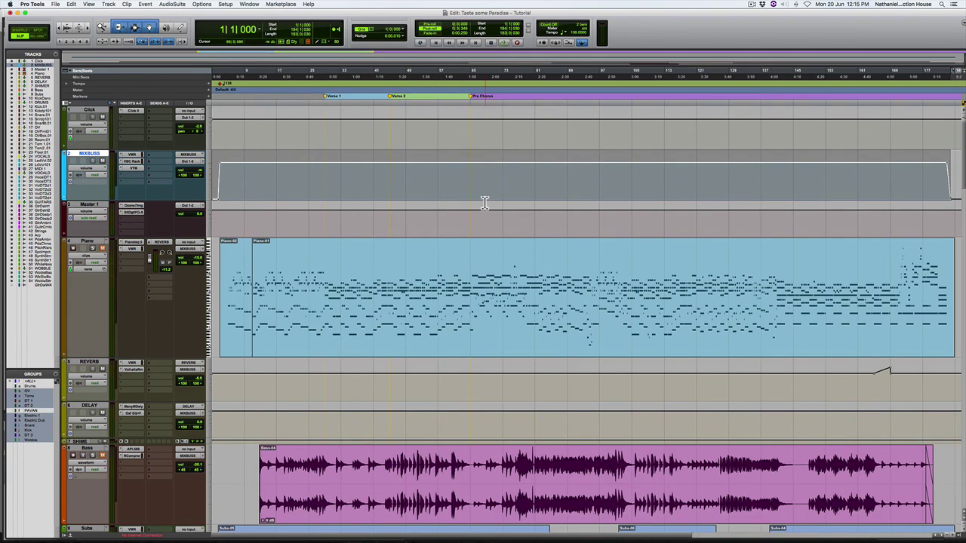
left_click(469, 221)
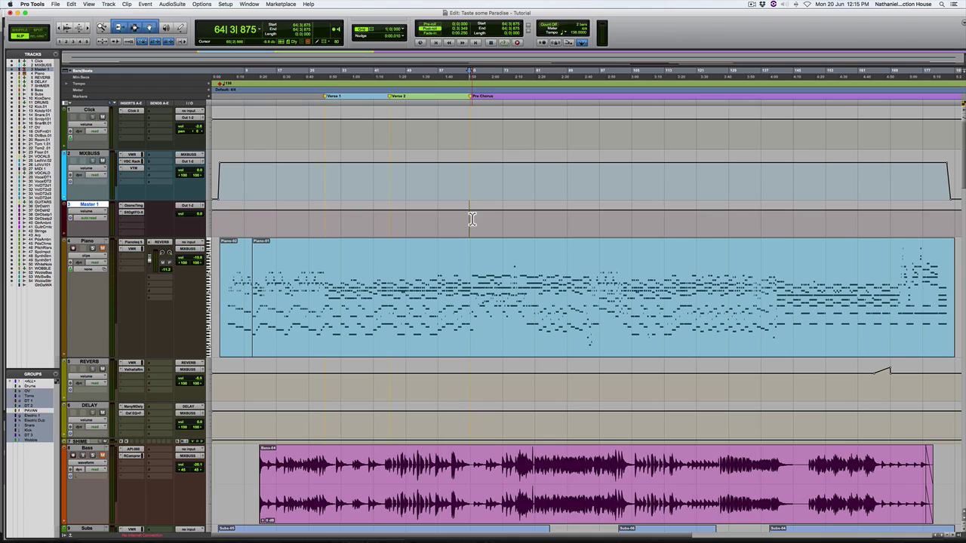
Review the arrangement across all tracks, from the mix bus and drums through vocals and guitars to the wobble tracks
scroll(472, 218, "down", 3)
scroll(473, 219, "up", 3)
scroll(473, 219, "down", 12)
scroll(472, 219, "down", 4)
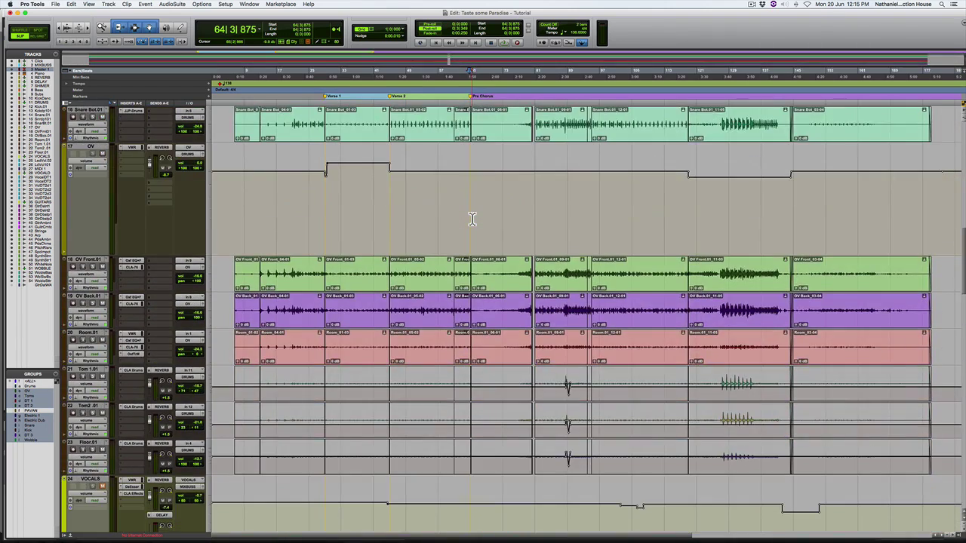
scroll(472, 219, "down", 6)
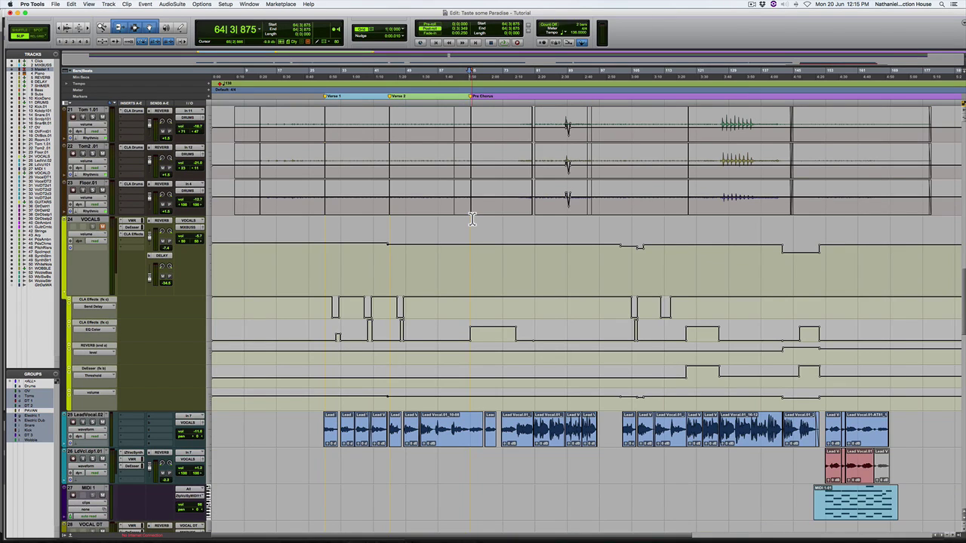
scroll(471, 219, "down", 9)
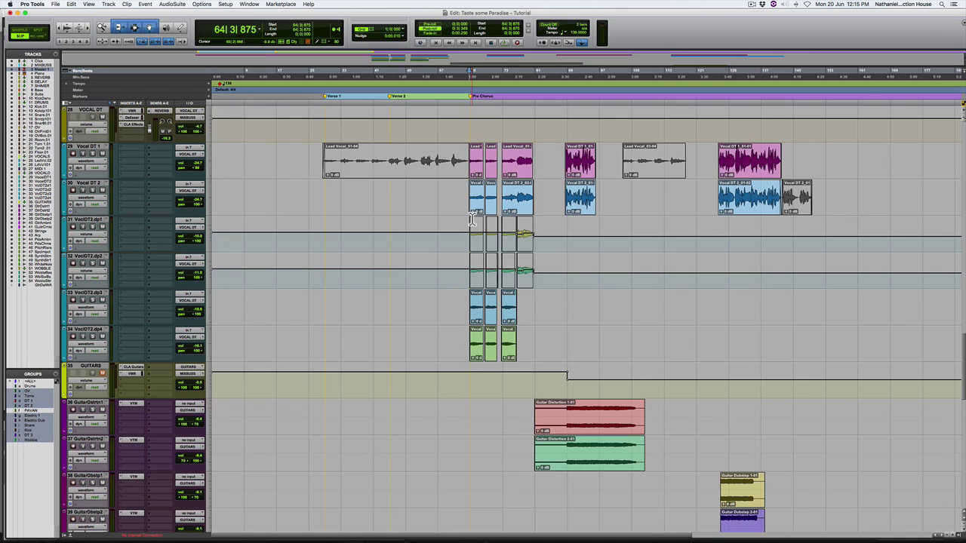
scroll(471, 219, "down", 14)
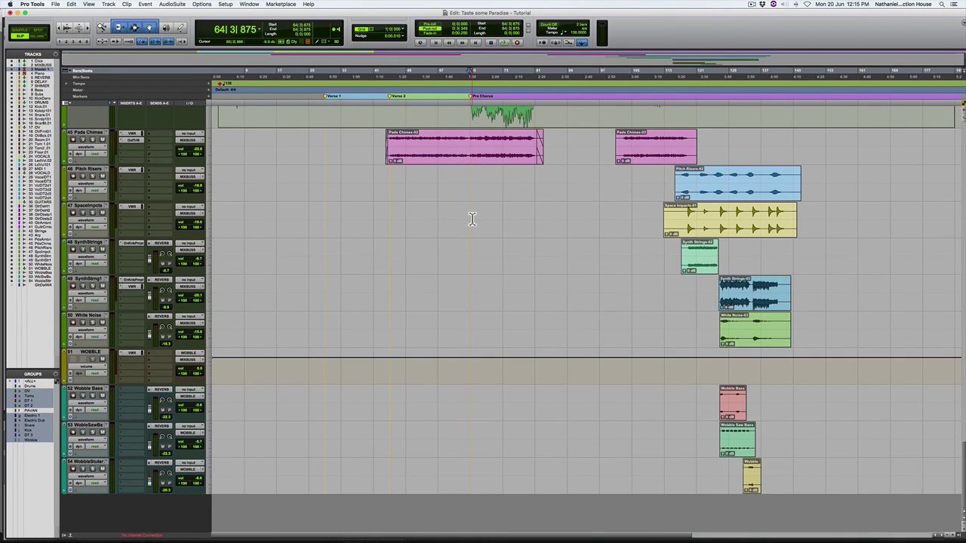
scroll(472, 219, "up", 16)
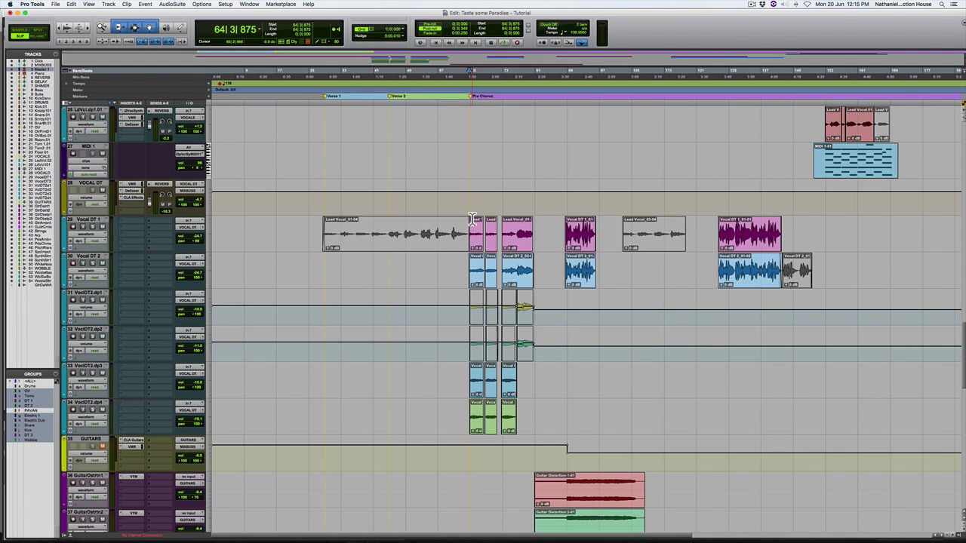
scroll(471, 219, "up", 5)
scroll(471, 219, "up", 4)
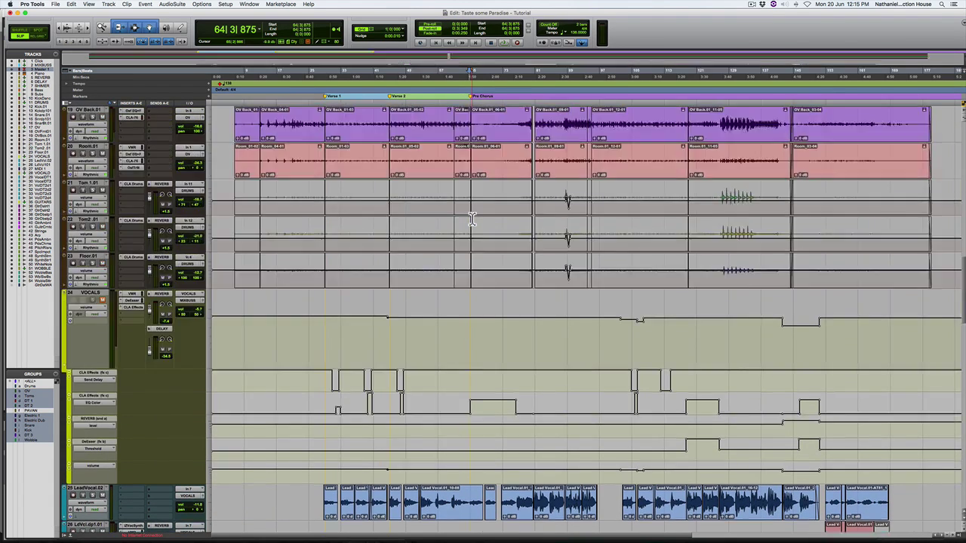
scroll(471, 218, "up", 5)
scroll(471, 219, "up", 8)
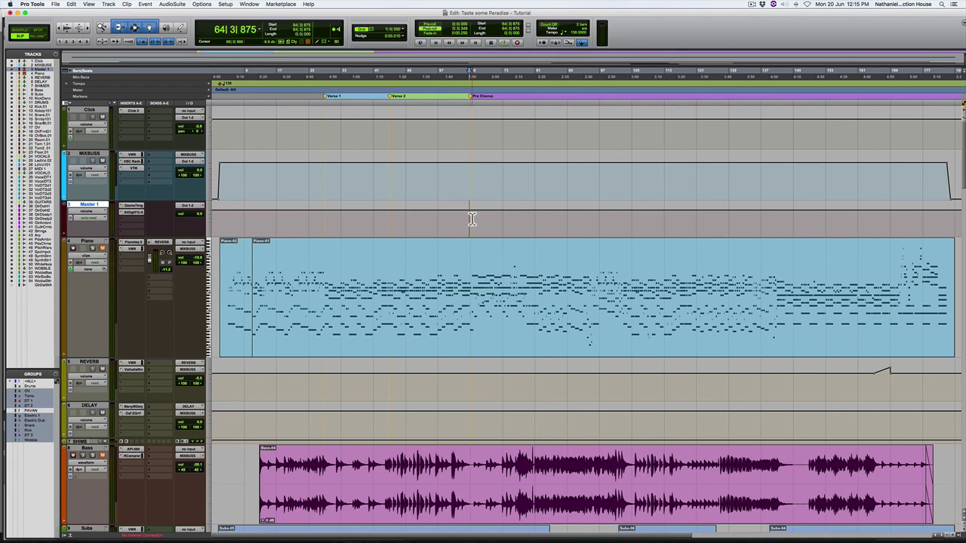
Switch to Finder and check the with-click and without-click WAV files in the Backing Tracks folder
key("super+Tab")
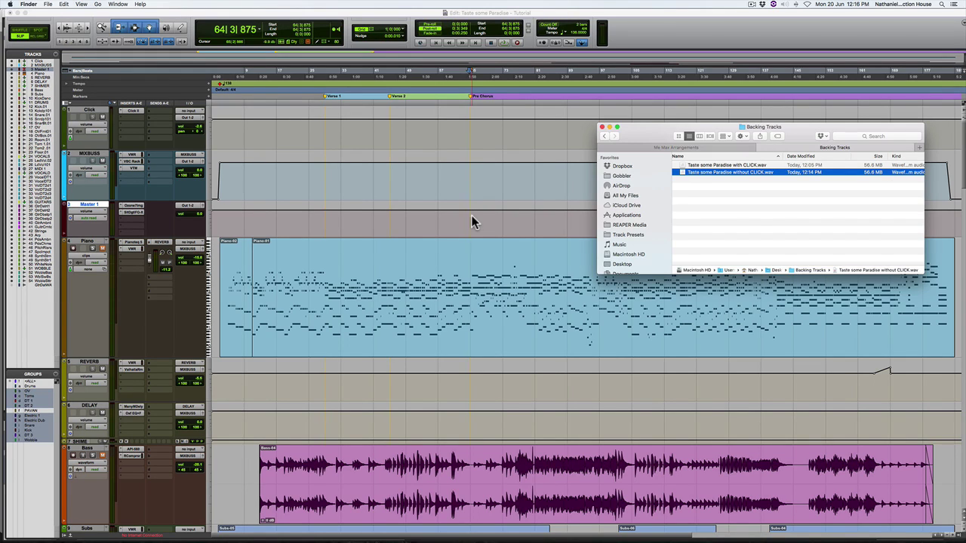
left_click(471, 219)
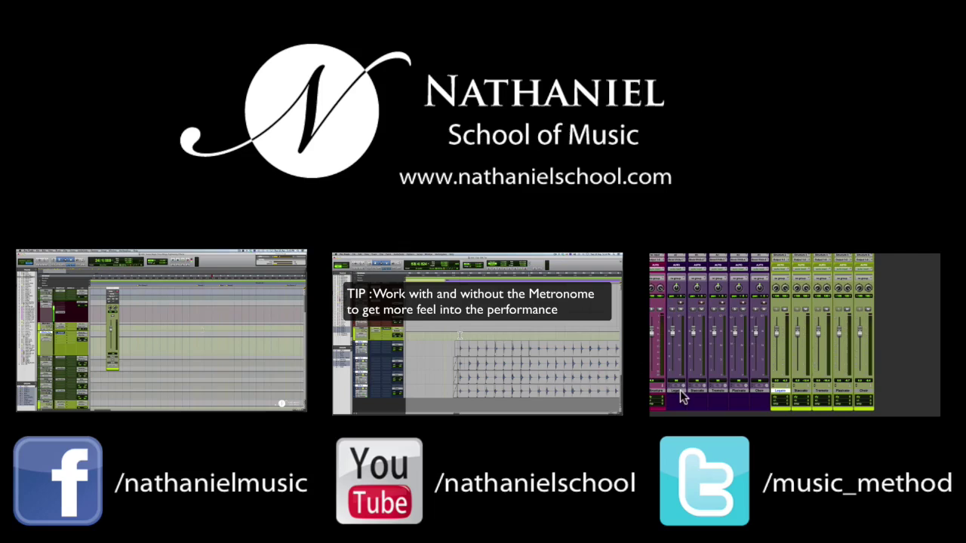